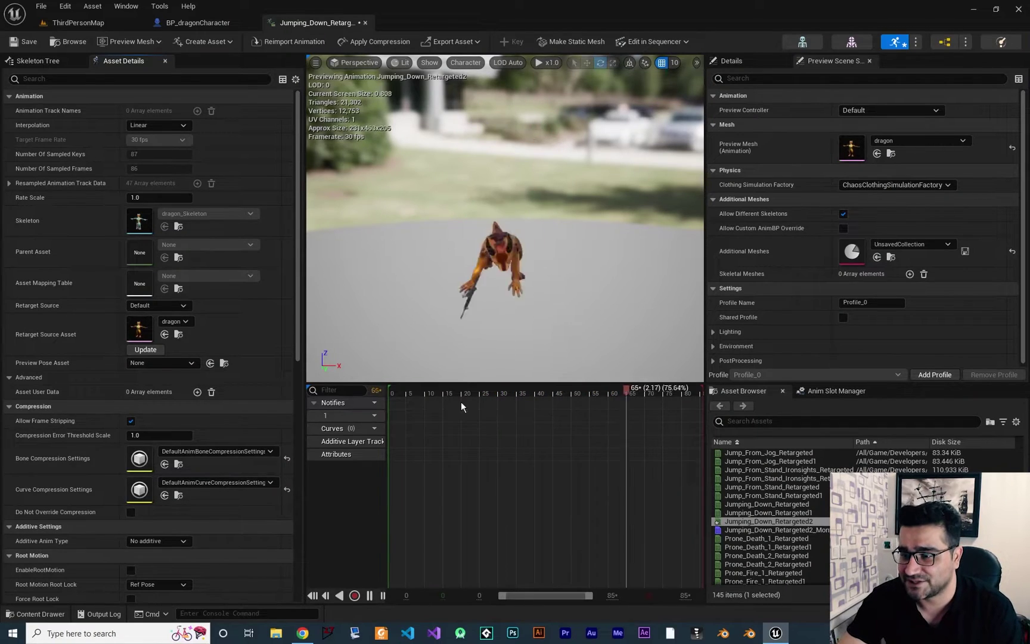
Step: In Mixamo, compare the Drunk Walk with In Place on, then leave it off
{"action": "left_click", "coordinate": [302, 633]}
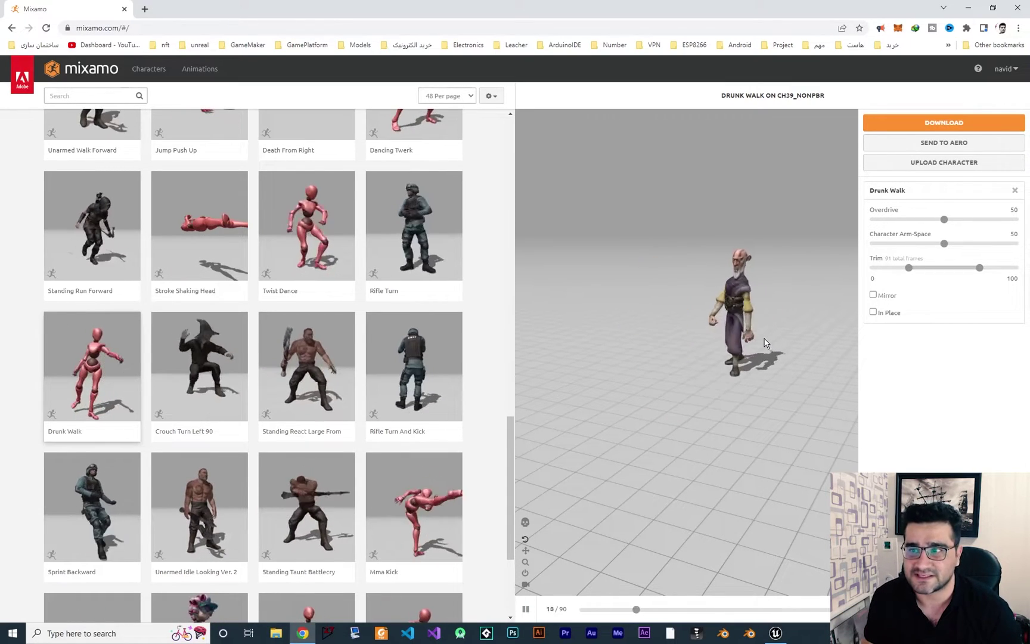
{"action": "left_click", "coordinate": [873, 312]}
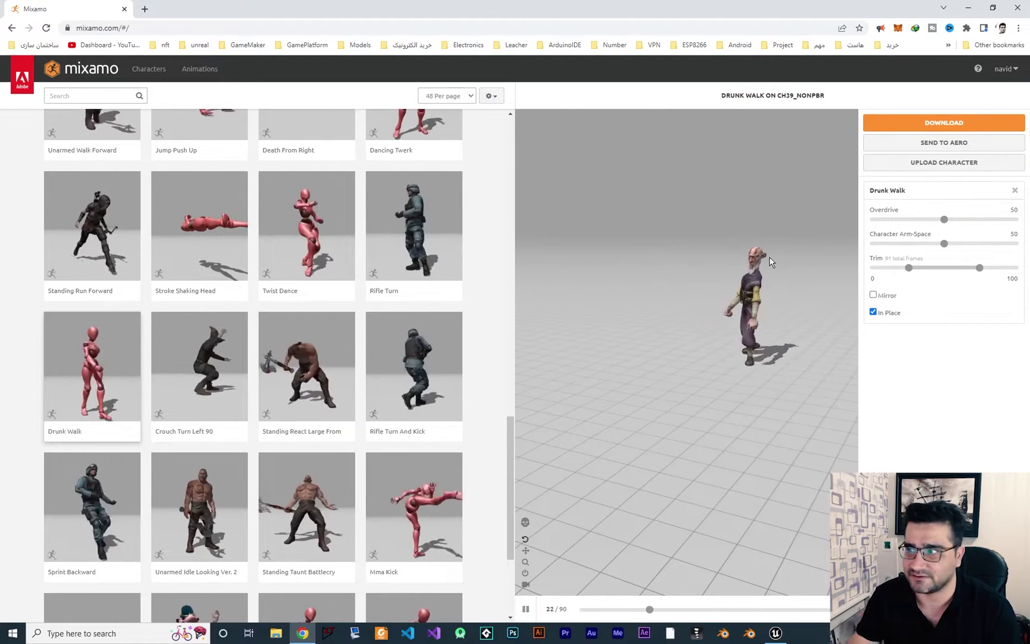
{"action": "left_click", "coordinate": [874, 312]}
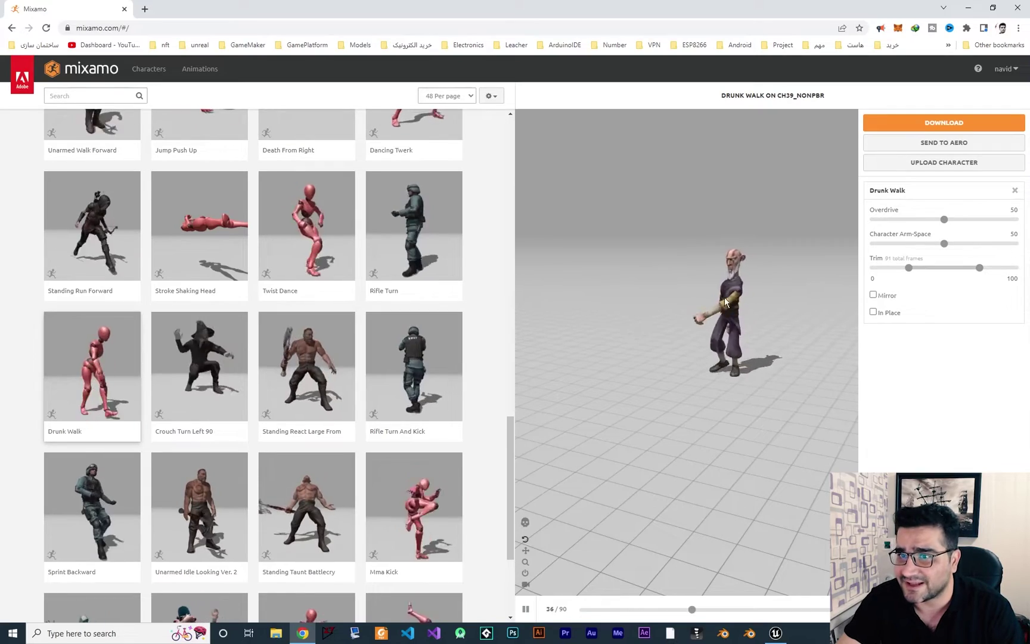
Step: Scroll the Mixamo animation list and preview the first Jumping Down animation on the character
{"action": "scroll", "coordinate": [179, 394], "scroll_direction": "up", "scroll_amount": 10}
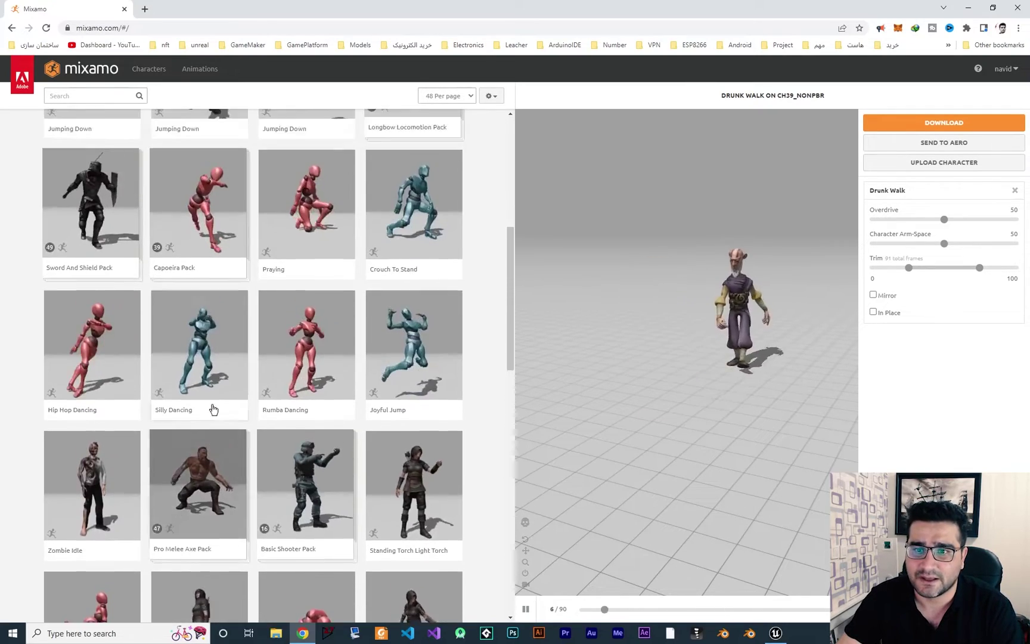
{"action": "scroll", "coordinate": [213, 409], "scroll_direction": "up", "scroll_amount": 6}
{"action": "left_click", "coordinate": [99, 451]}
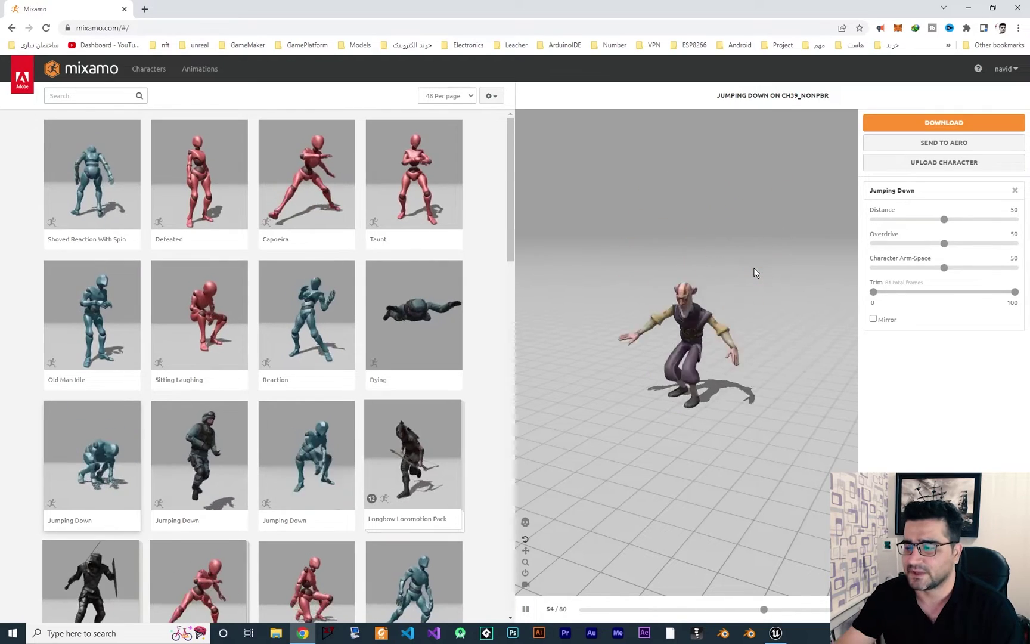
Step: Back in Unreal, orbit the dragon preview and draw its bones with All Hierarchy
{"action": "left_click", "coordinate": [774, 633]}
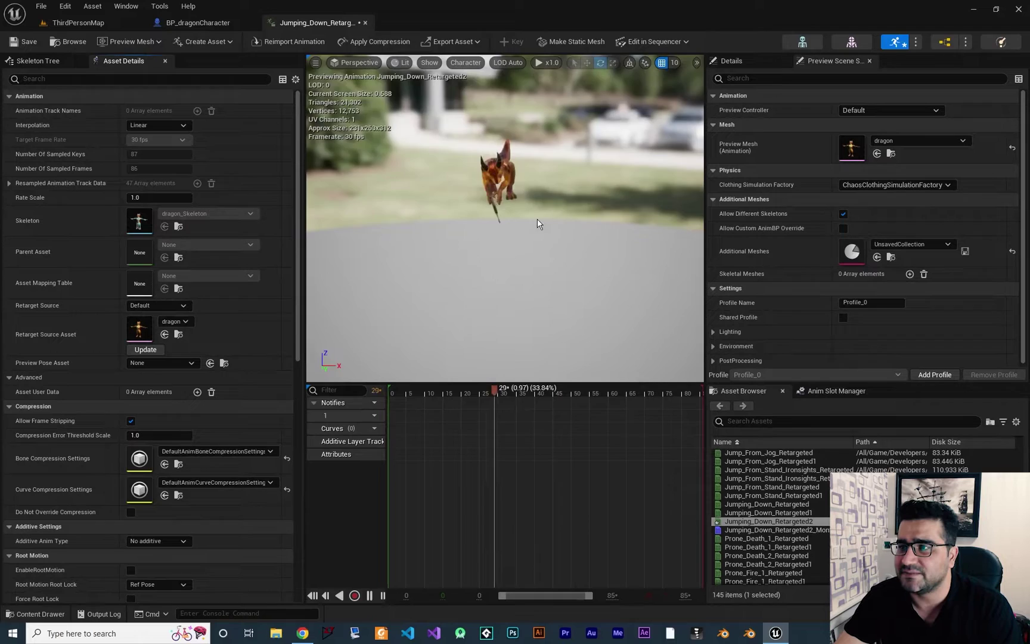
{"action": "left_click_drag", "start_coordinate": [537, 223], "coordinate": [507, 244]}
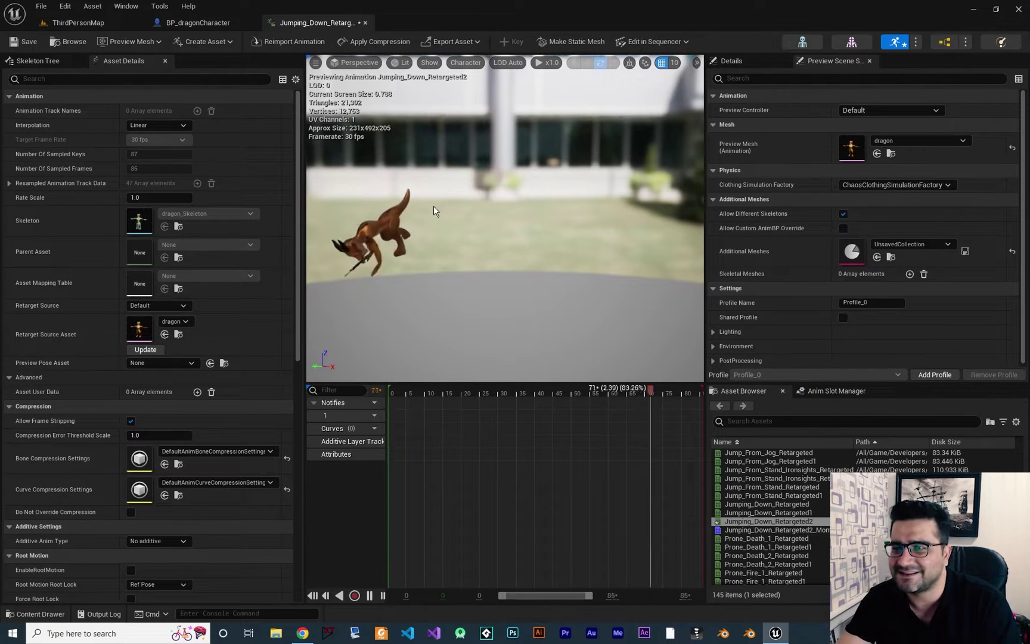
{"action": "mouse_move", "coordinate": [434, 206]}
{"action": "left_mouse_down"}
{"action": "mouse_move", "coordinate": [471, 209]}
{"action": "mouse_move", "coordinate": [441, 220]}
{"action": "left_mouse_up"}
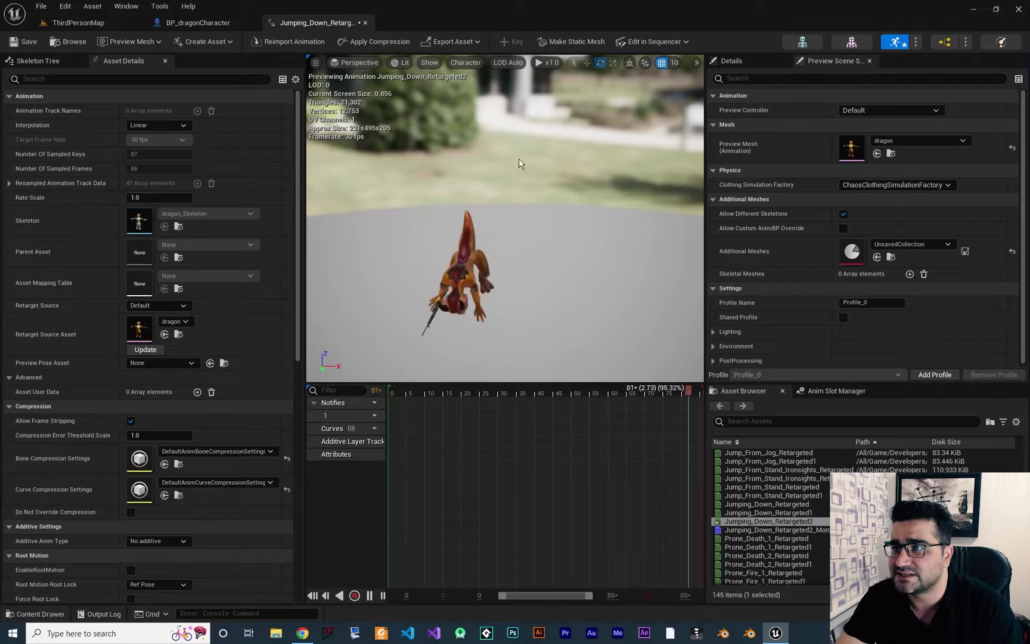
{"action": "left_click", "coordinate": [464, 63]}
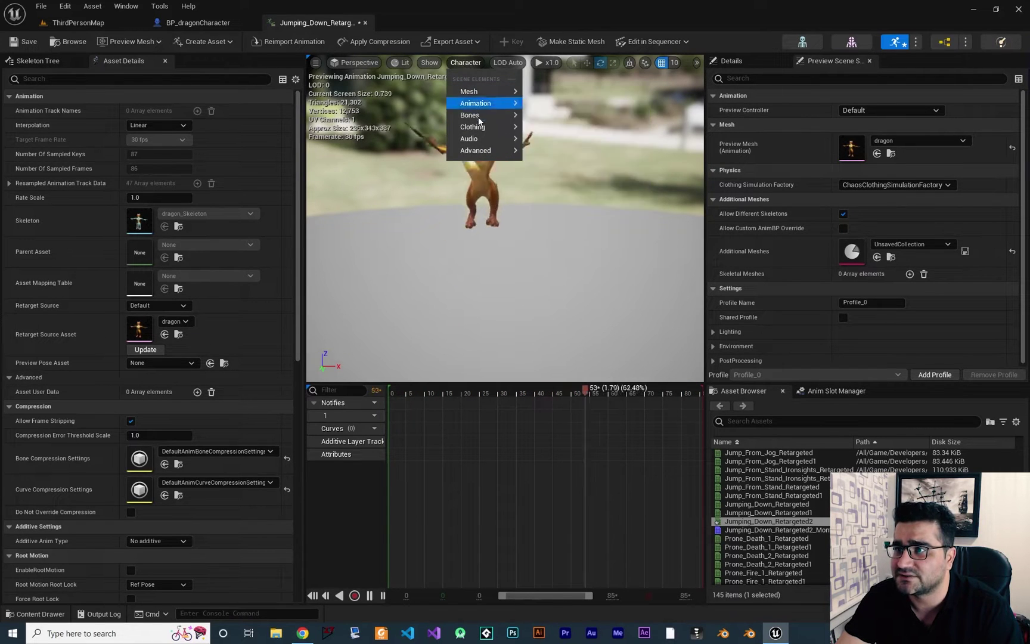
{"action": "mouse_move", "coordinate": [471, 116]}
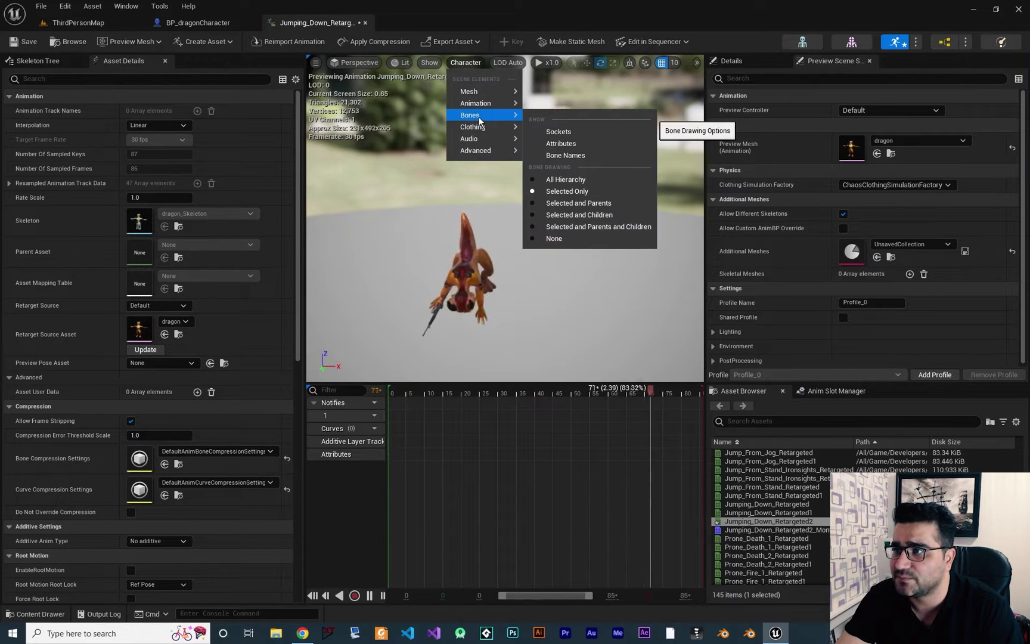
{"action": "left_click", "coordinate": [554, 180]}
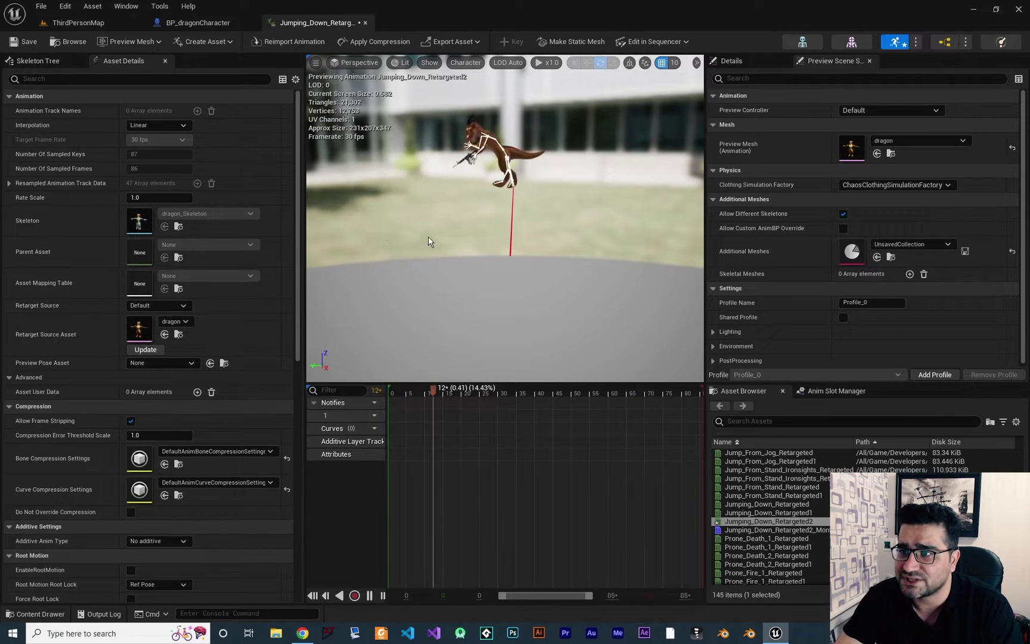
Step: Select the root bone in the Skeleton Tree and draw only selected bones, then return to Asset Details
{"action": "left_click", "coordinate": [30, 62]}
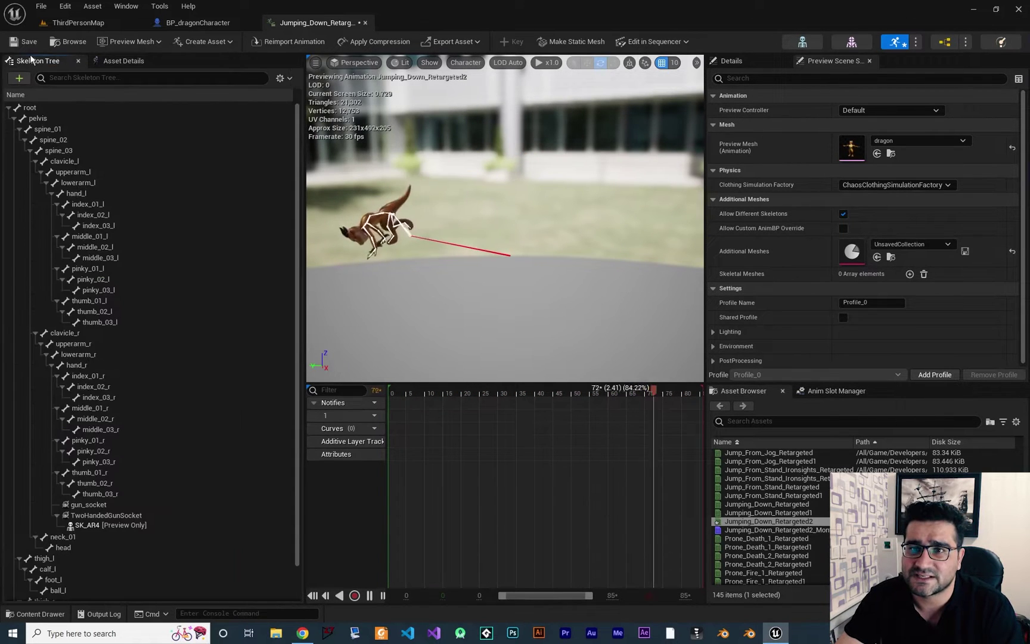
{"action": "left_click", "coordinate": [30, 108]}
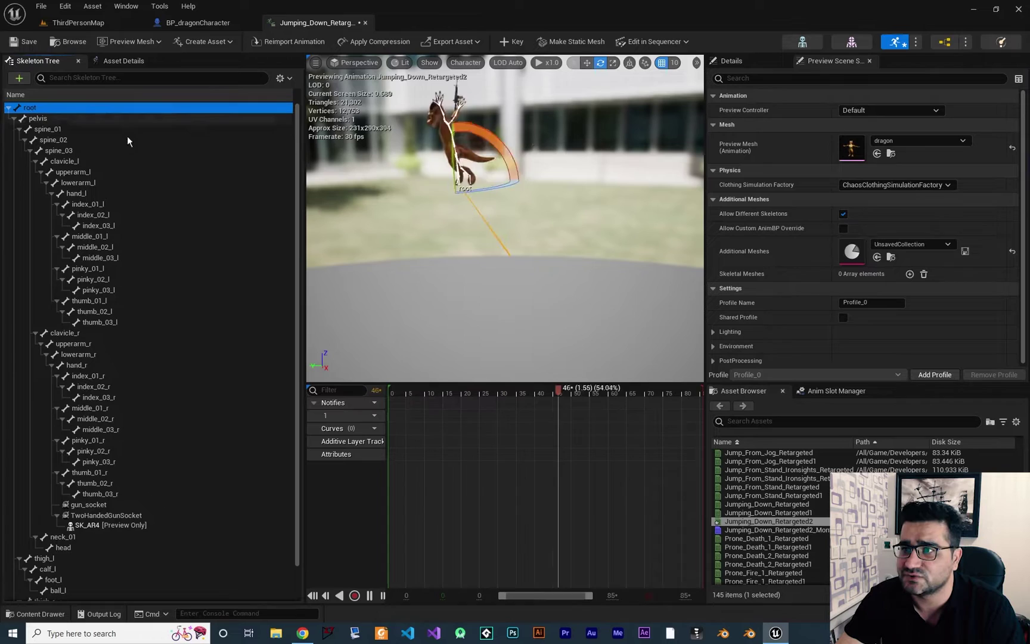
{"action": "left_click", "coordinate": [468, 63]}
{"action": "mouse_move", "coordinate": [489, 115]}
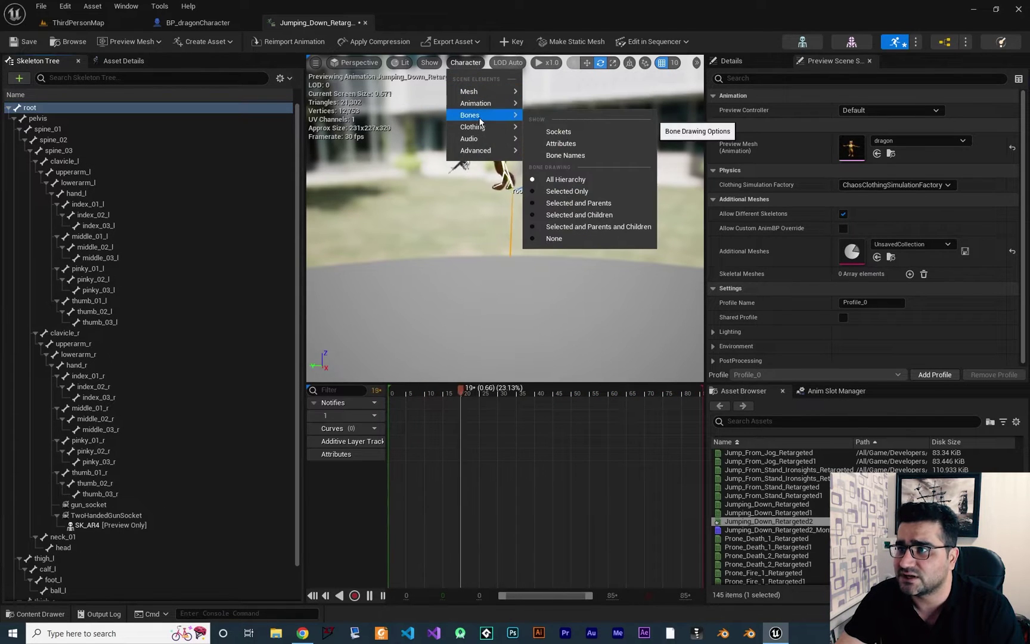
{"action": "left_click", "coordinate": [553, 191]}
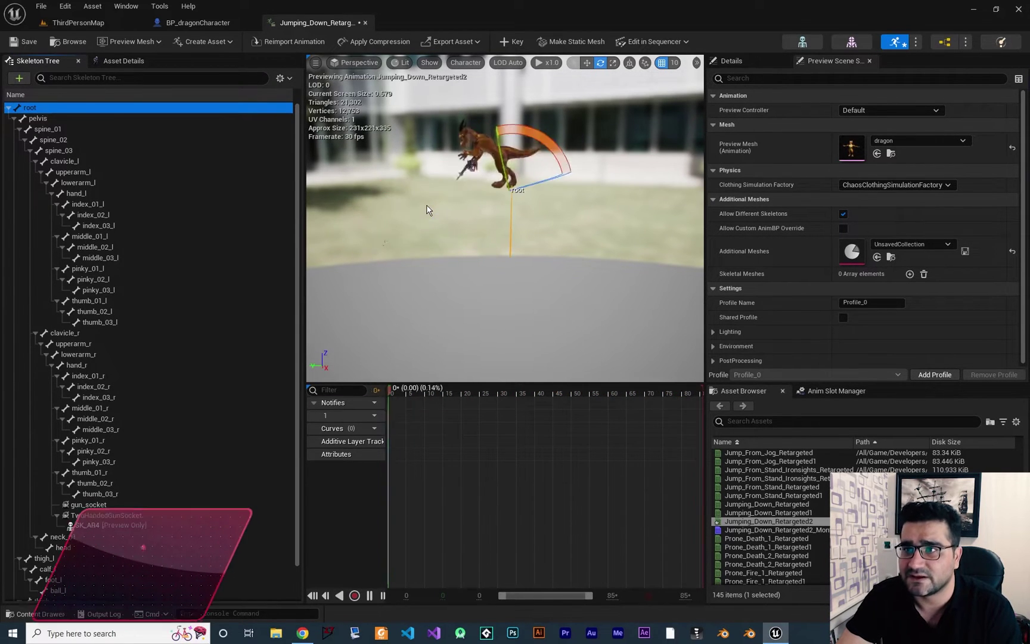
{"action": "left_click", "coordinate": [123, 61]}
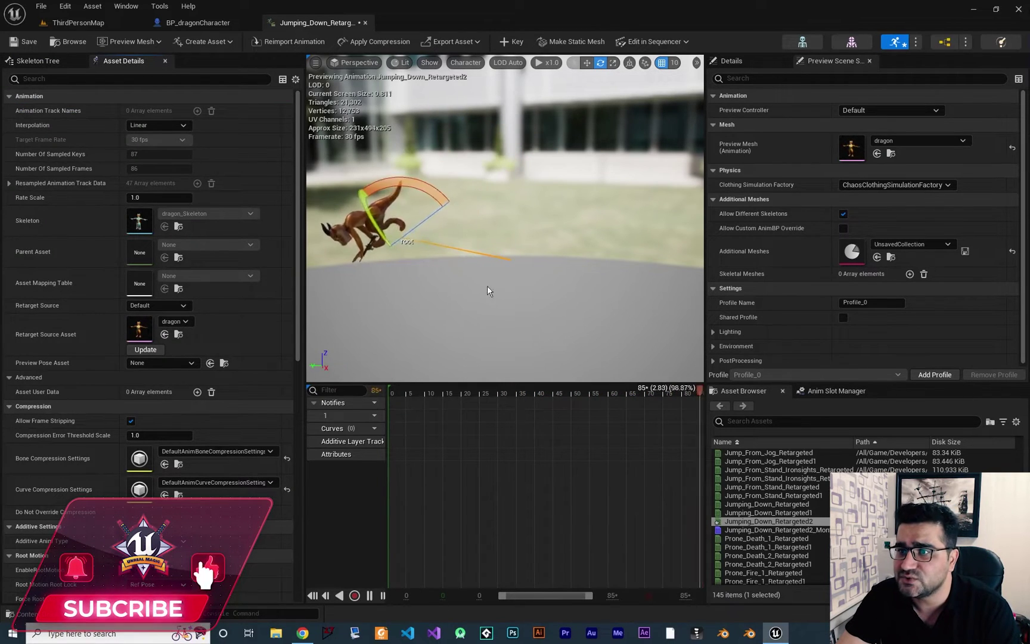
Step: Play ThirdPersonMap in the editor, jumping the dragon twice, then walking forward with W and jumping
{"action": "left_click", "coordinate": [199, 25]}
{"action": "left_click", "coordinate": [131, 28]}
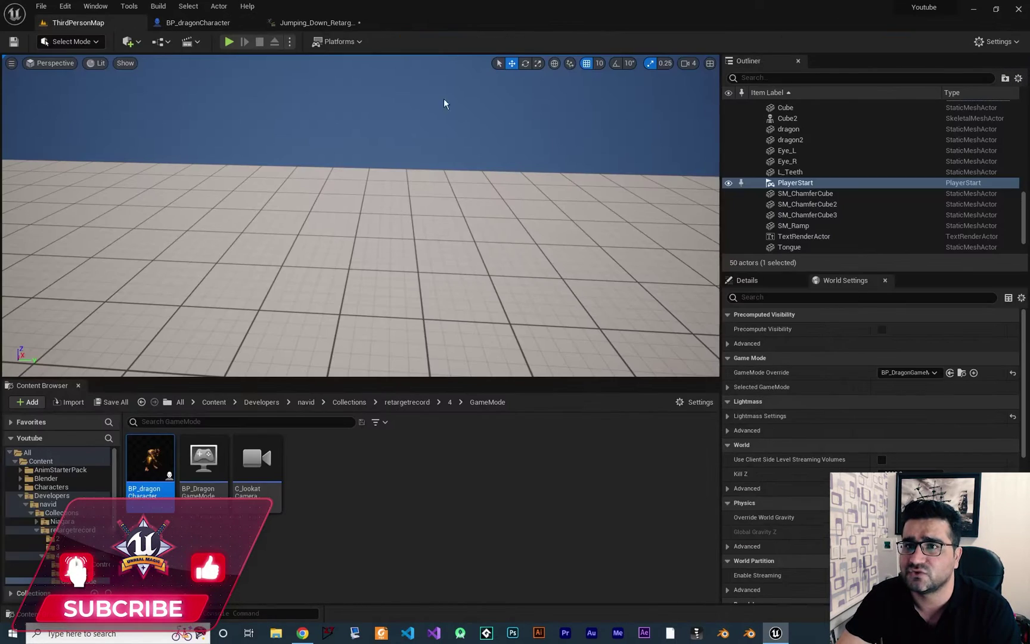
{"action": "left_click", "coordinate": [229, 42]}
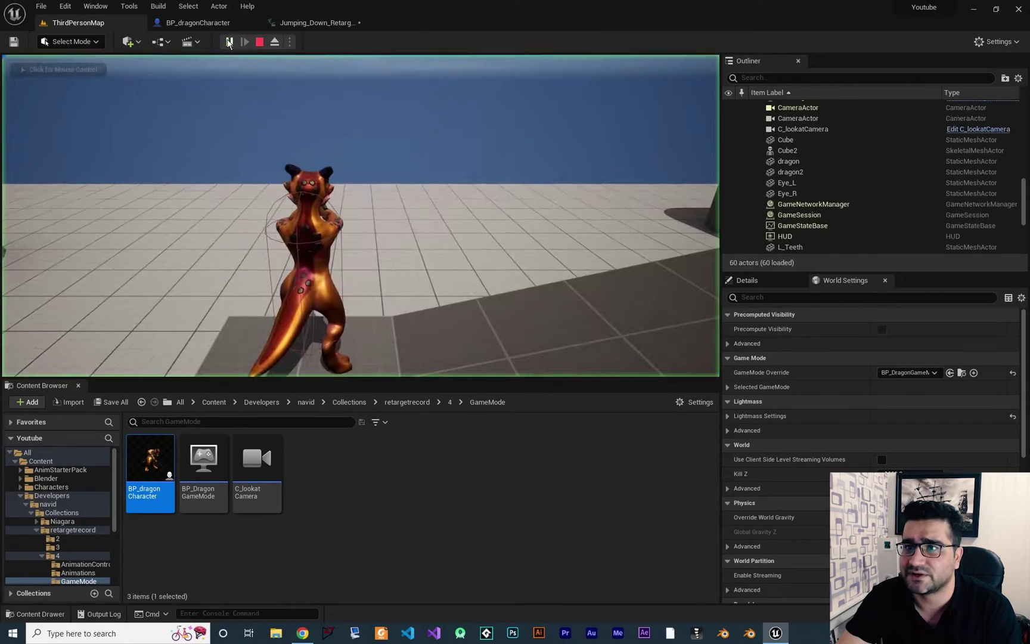
{"action": "left_click", "coordinate": [360, 215]}
{"action": "key", "text": "space"}
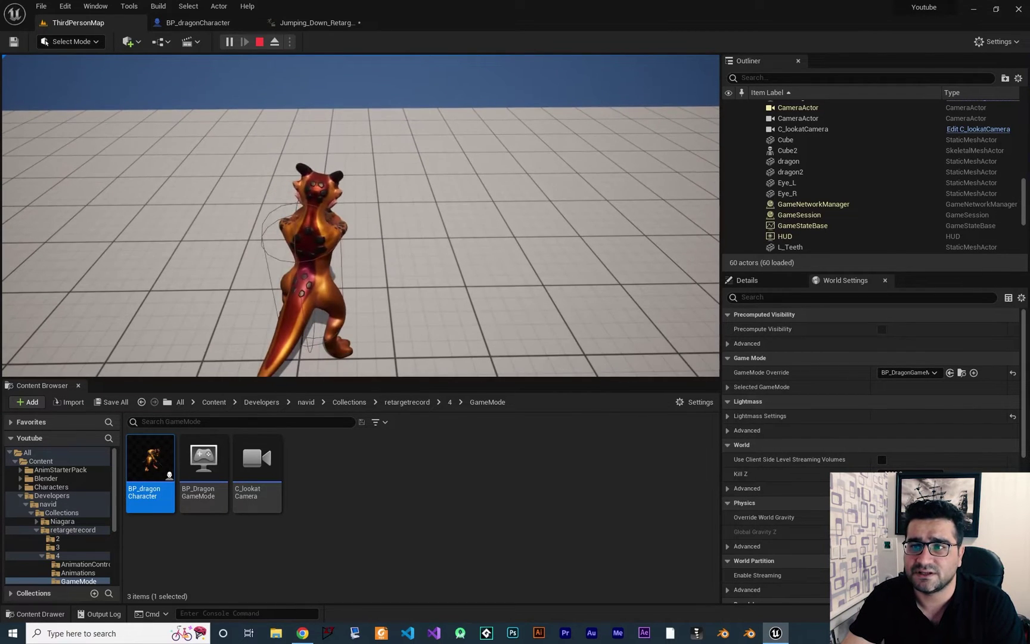
{"action": "key", "text": "space"}
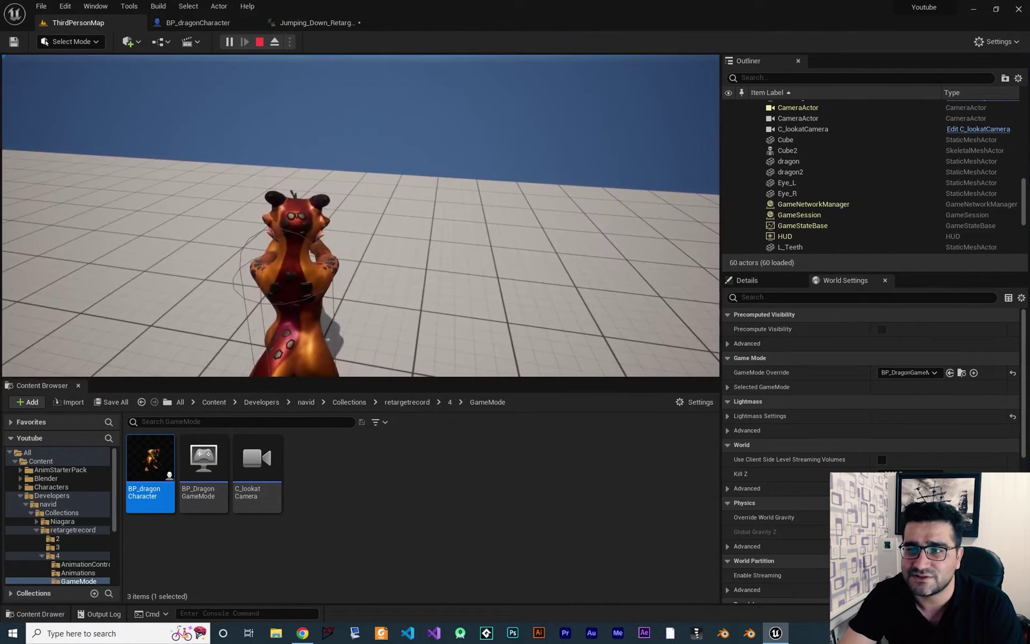
{"action": "key", "text": "w"}
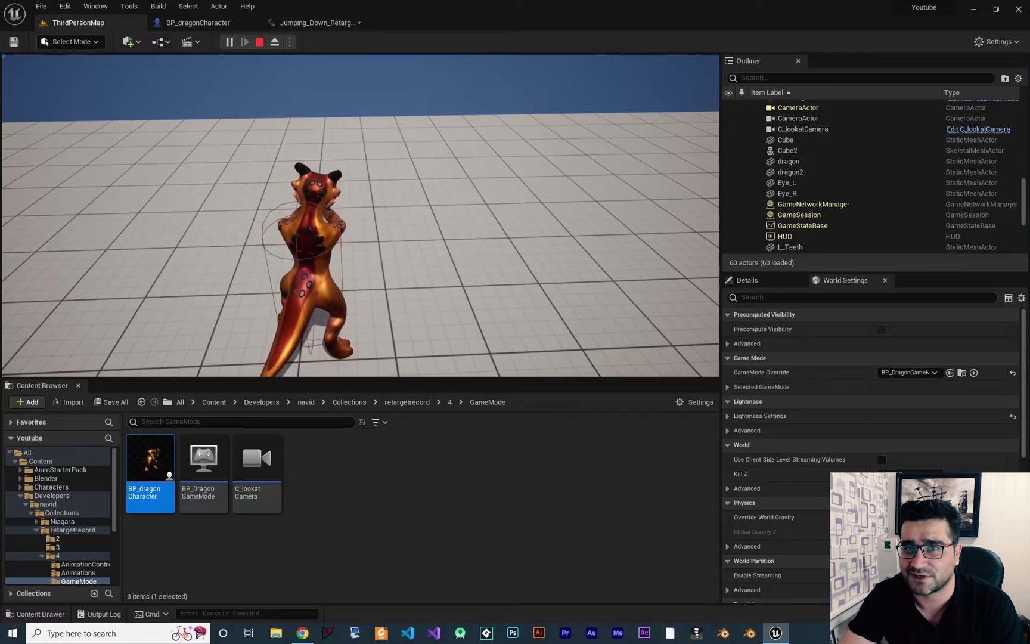
{"action": "key", "text": "space"}
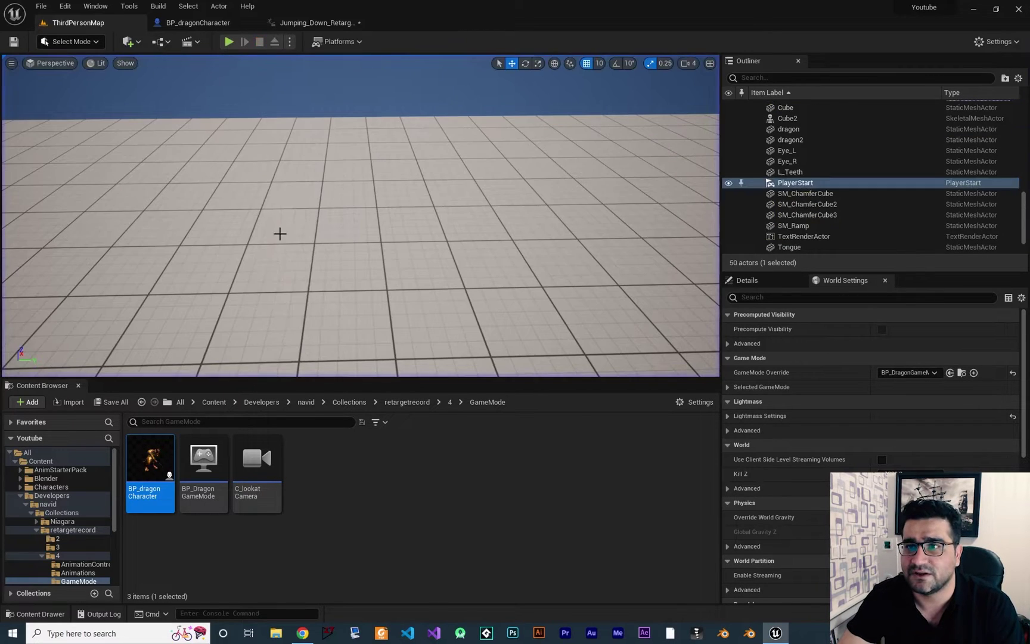
Step: Check BP_dragonCharacter's Capsule Component, then launch a standalone game and jump the dragon twice
{"action": "left_click", "coordinate": [191, 23]}
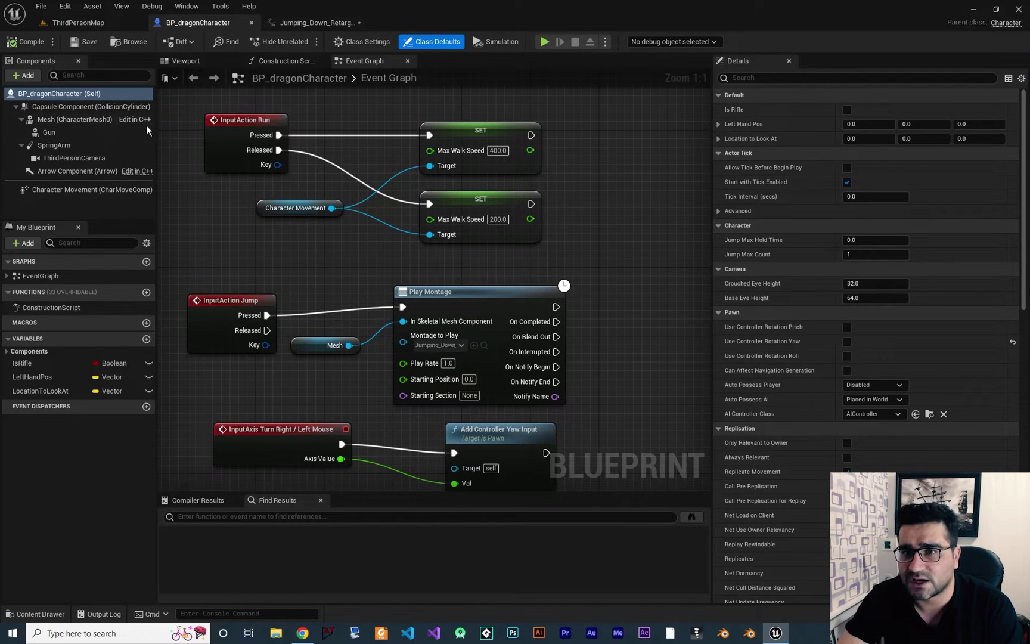
{"action": "left_click", "coordinate": [71, 106]}
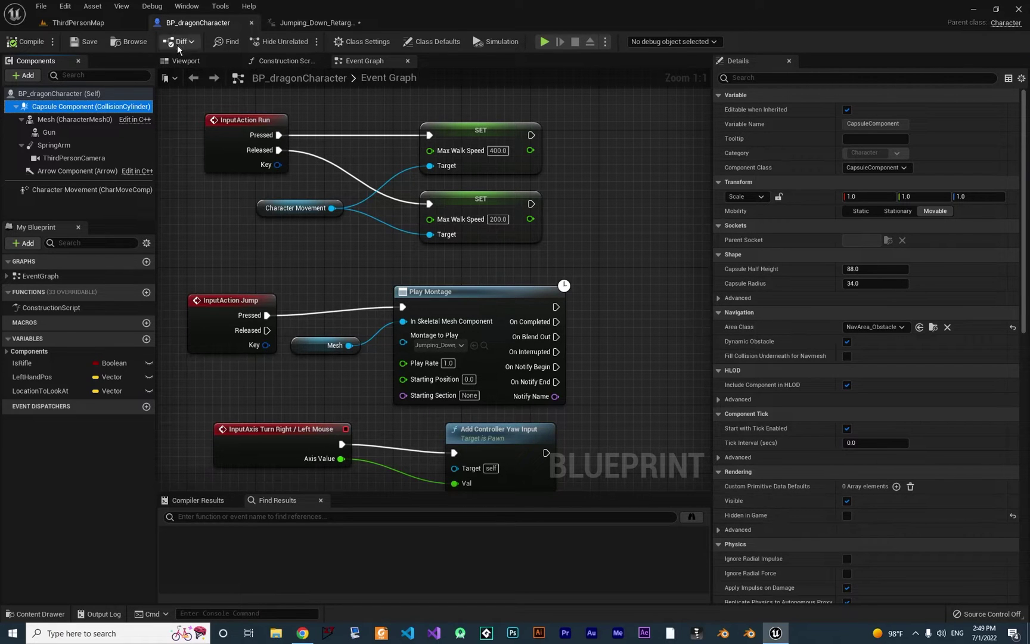
{"action": "left_click", "coordinate": [544, 41]}
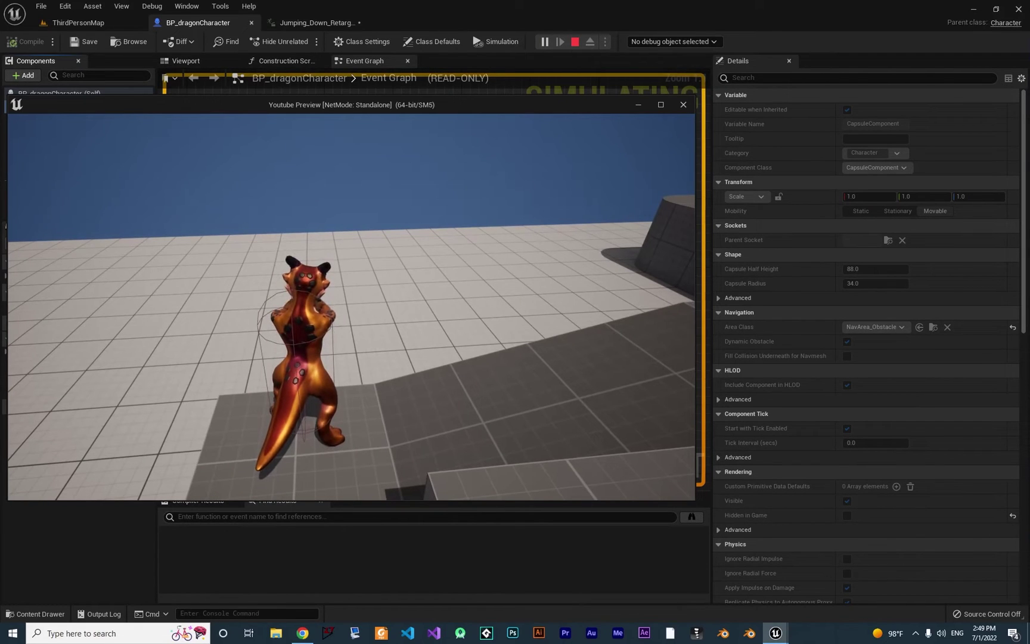
{"action": "key", "text": "space"}
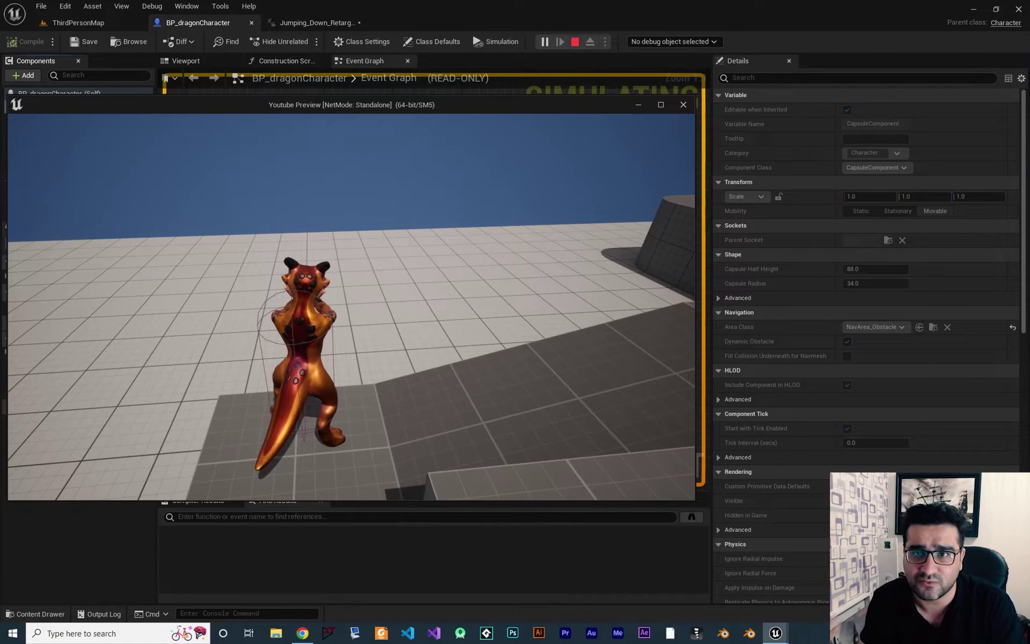
{"action": "key", "text": "space"}
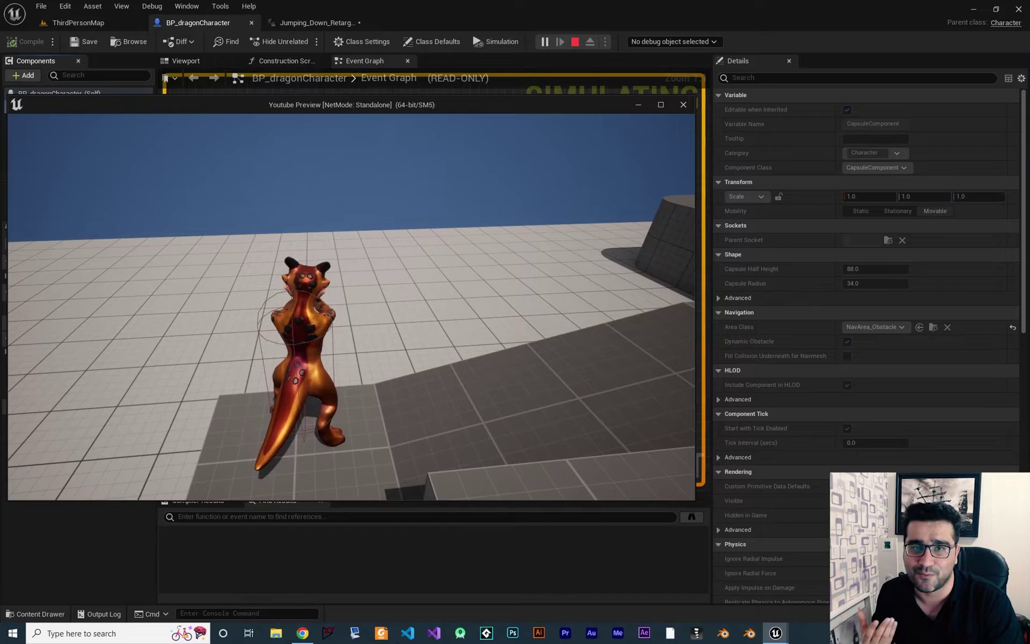
Step: Stop the preview game, tick EnableRootMotion on Jumping_Down_Retargeted2, and save the asset
{"action": "key", "text": "Escape"}
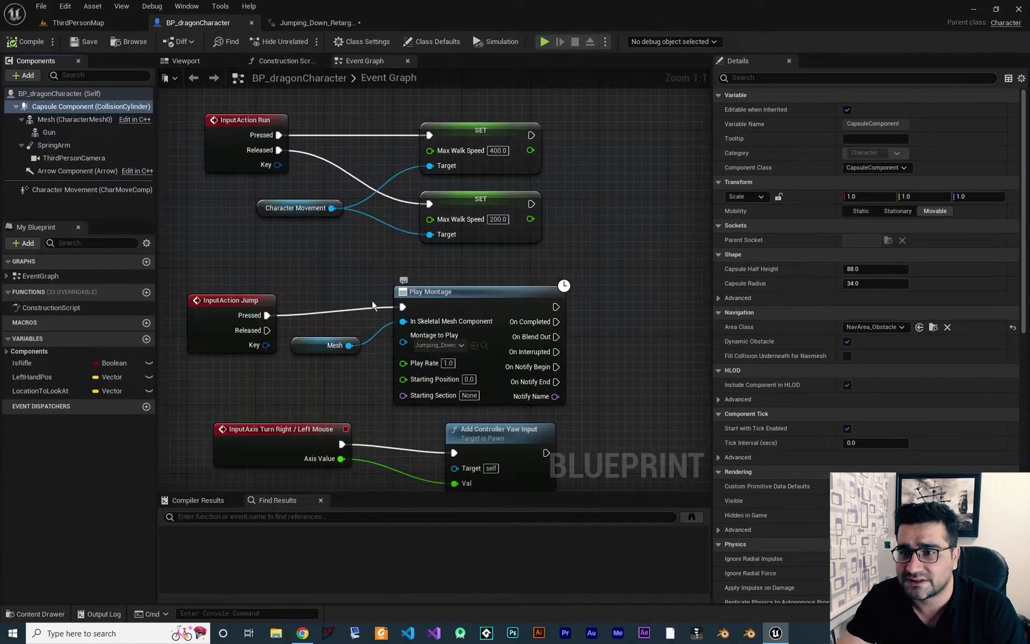
{"action": "right_click_drag", "start_coordinate": [338, 253], "coordinate": [355, 262]}
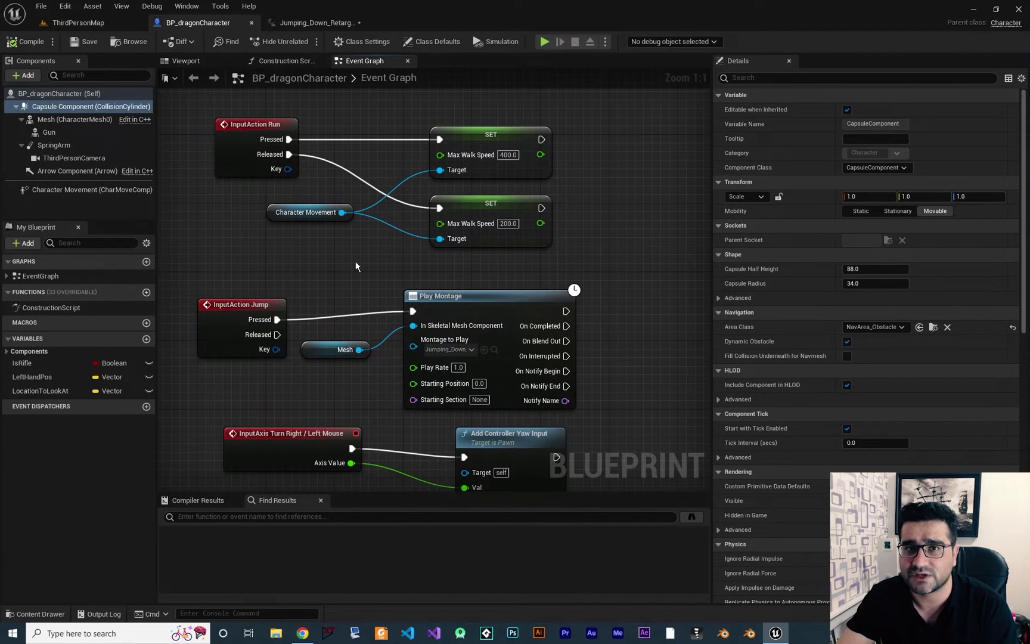
{"action": "left_click", "coordinate": [311, 23]}
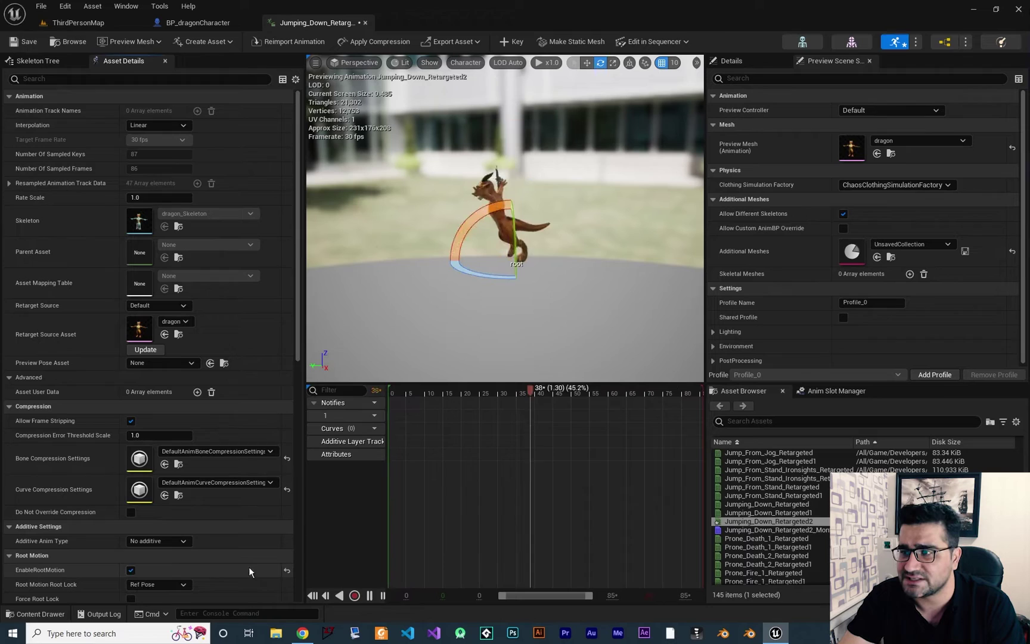
{"action": "left_click", "coordinate": [131, 571]}
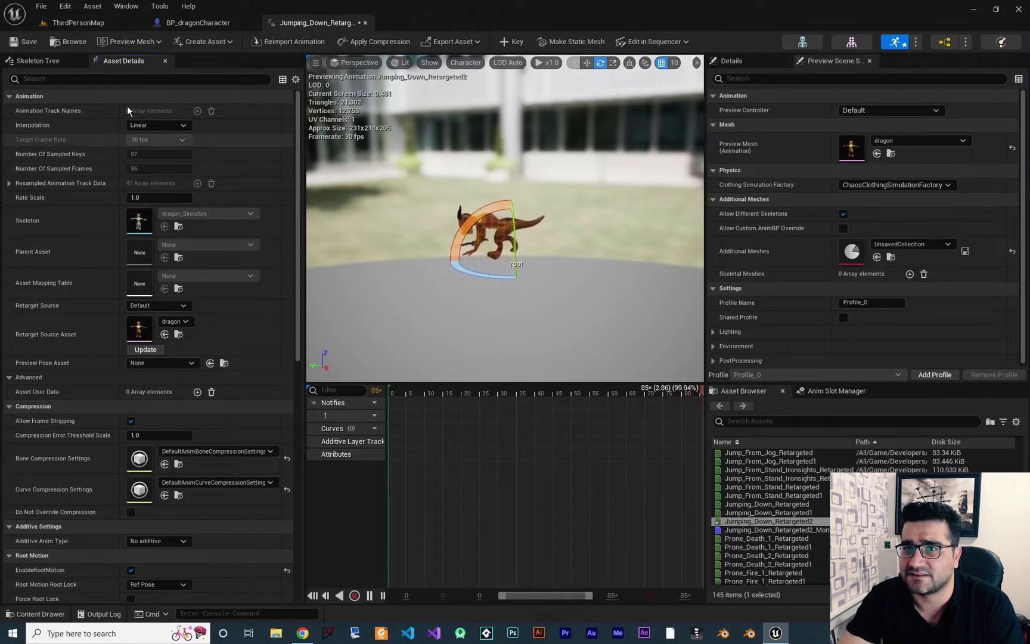
{"action": "left_click", "coordinate": [27, 44]}
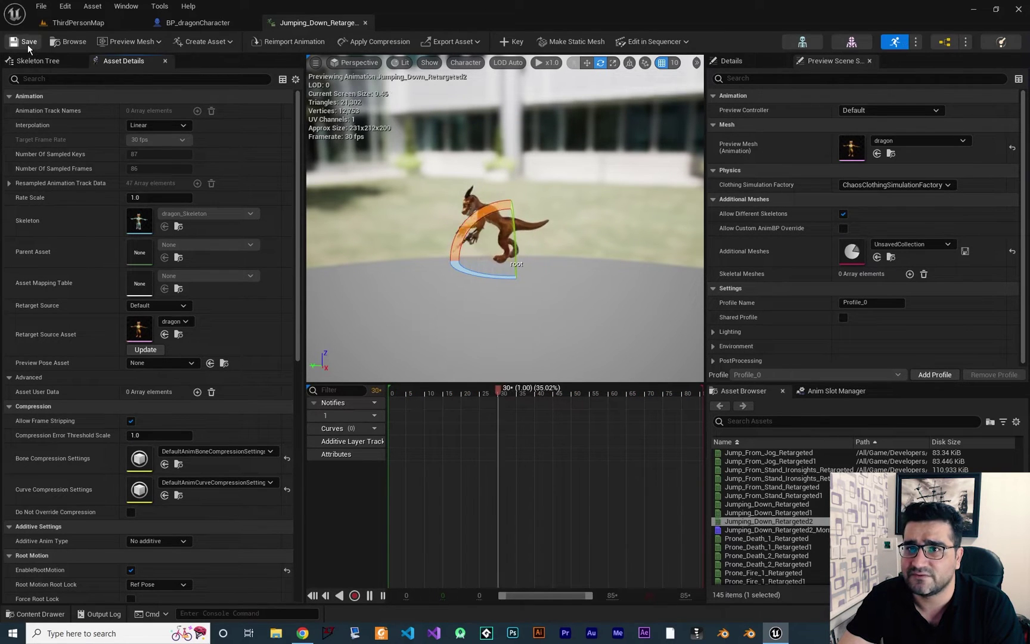
{"action": "left_click", "coordinate": [79, 22]}
{"action": "left_click", "coordinate": [228, 41]}
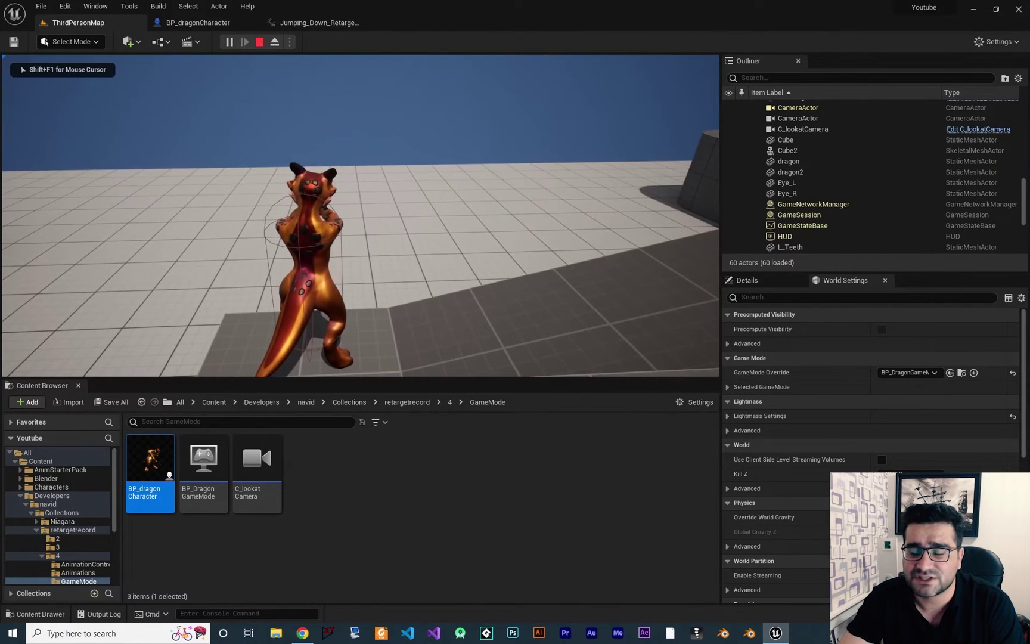
{"action": "key", "text": "w"}
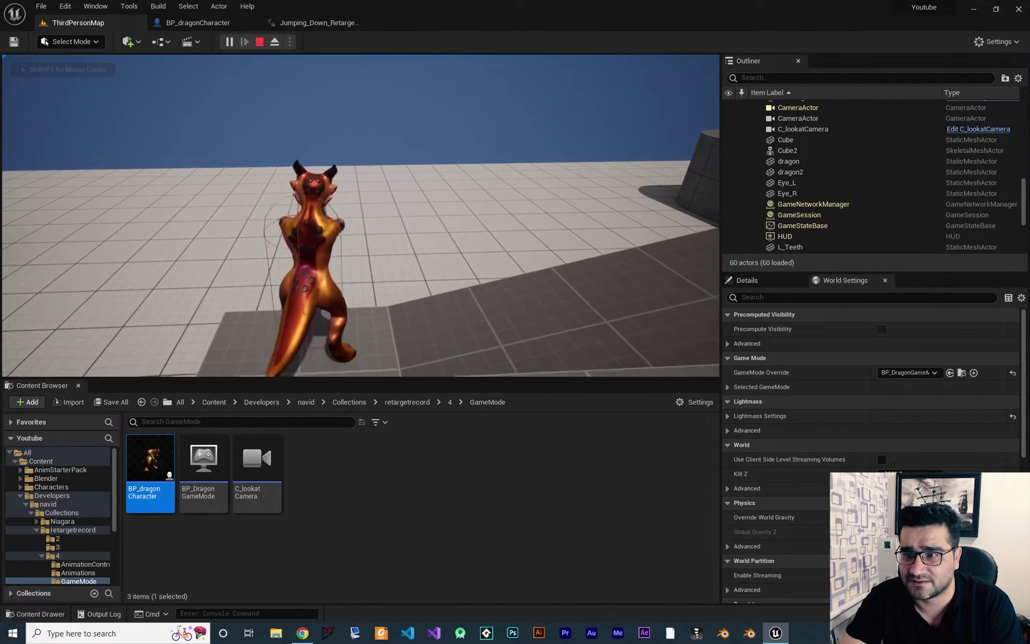
{"action": "key", "text": "space"}
{"action": "key", "text": "s"}
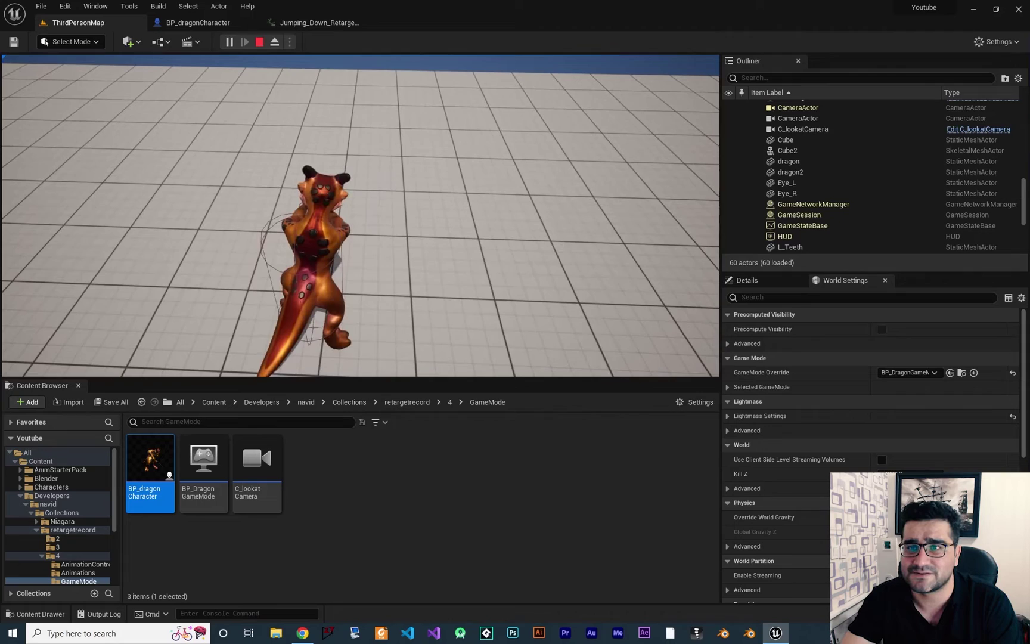
{"action": "key", "text": "F8"}
{"action": "key", "text": "F8"}
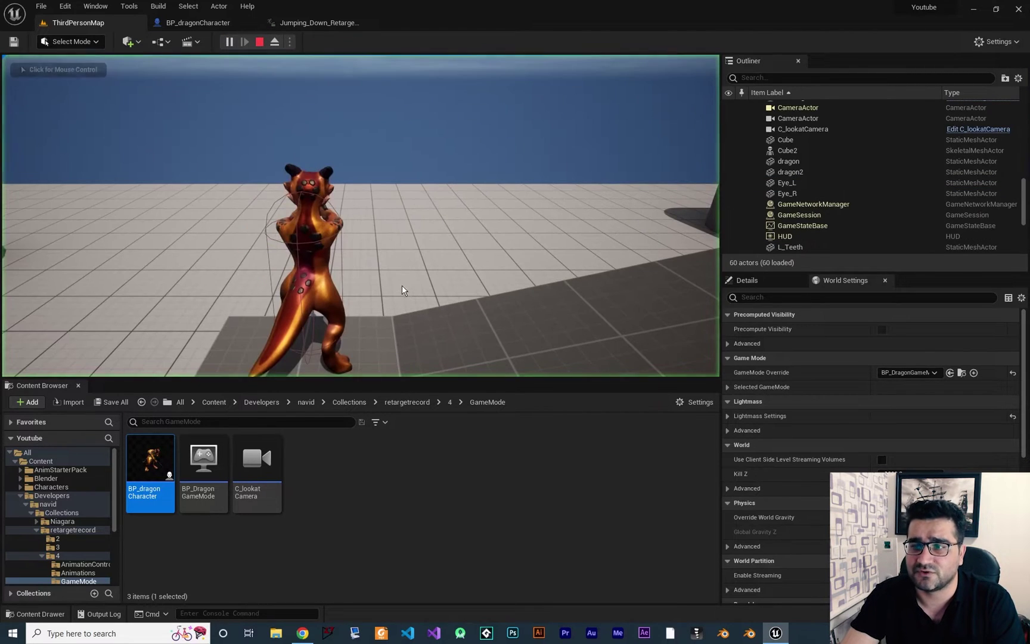
{"action": "left_click", "coordinate": [394, 246]}
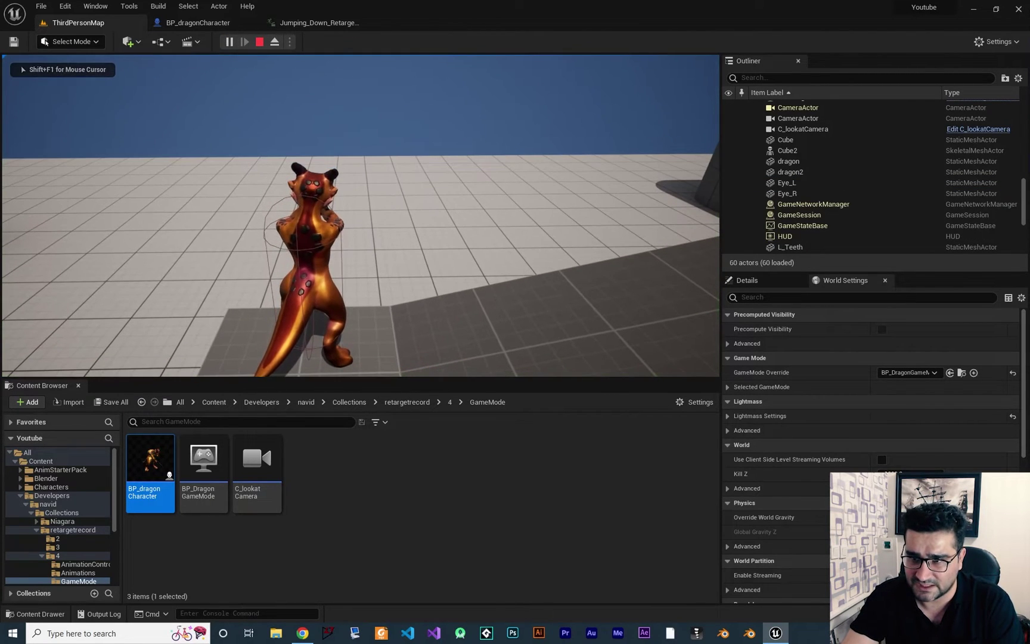
{"action": "key", "text": "w"}
{"action": "key", "text": "space"}
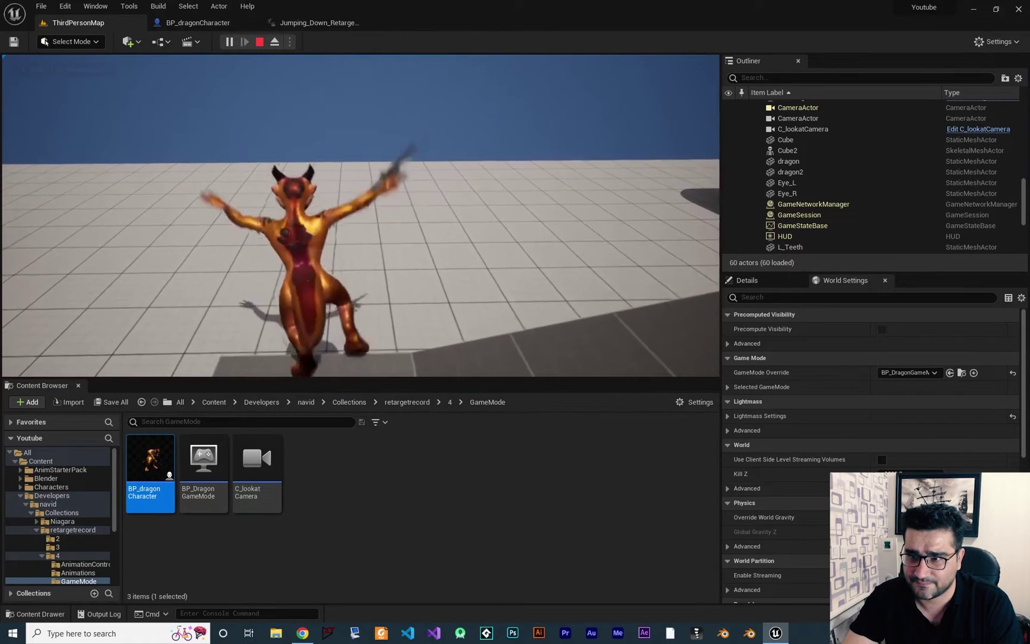
{"action": "key", "text": "a"}
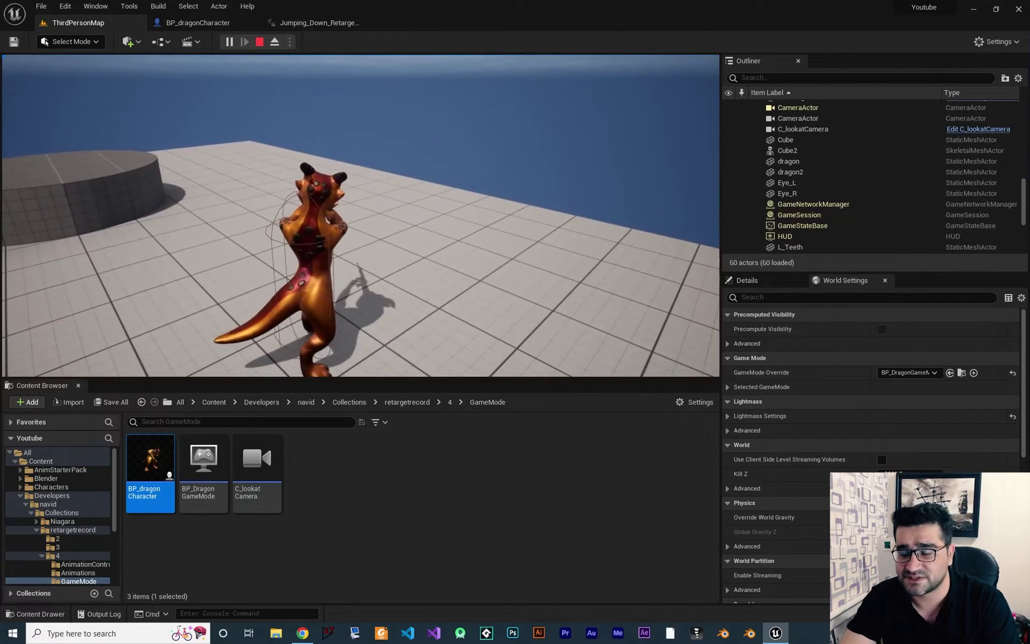
{"action": "key", "text": "Escape"}
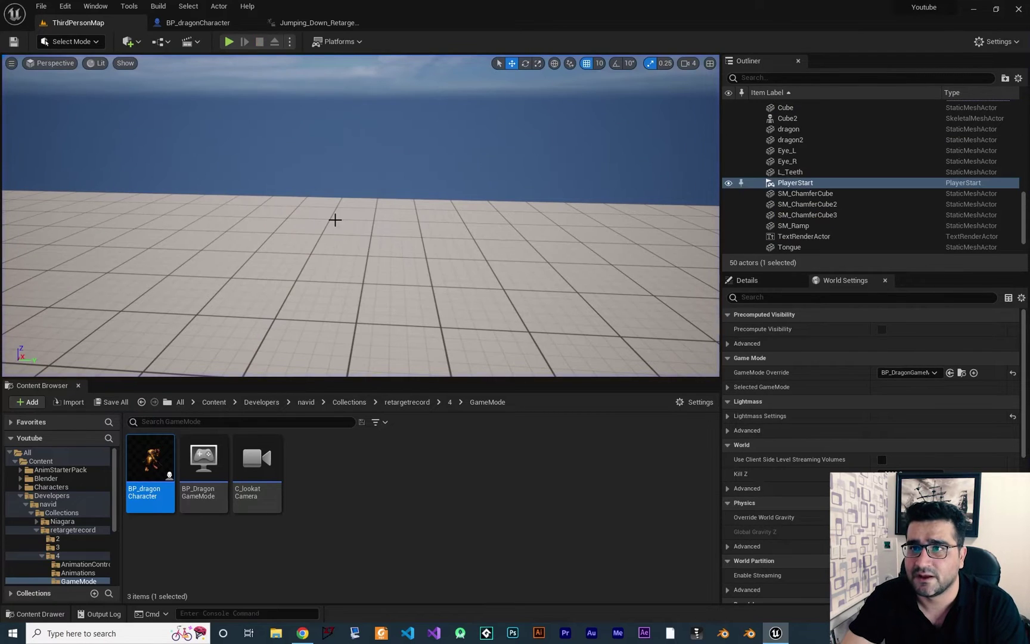
Step: In BP_dragonCharacter's event graph, select the jump's Play Montage node and check Jumping_Down_Retargeted2's asset actions
{"action": "left_click", "coordinate": [200, 26]}
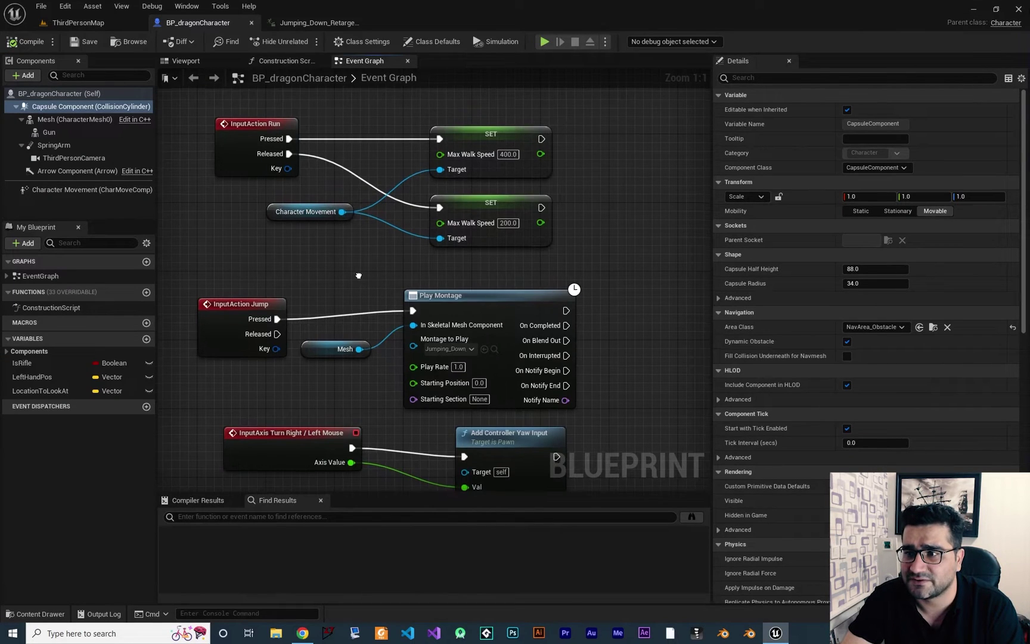
{"action": "right_click_drag", "start_coordinate": [358, 276], "coordinate": [365, 232]}
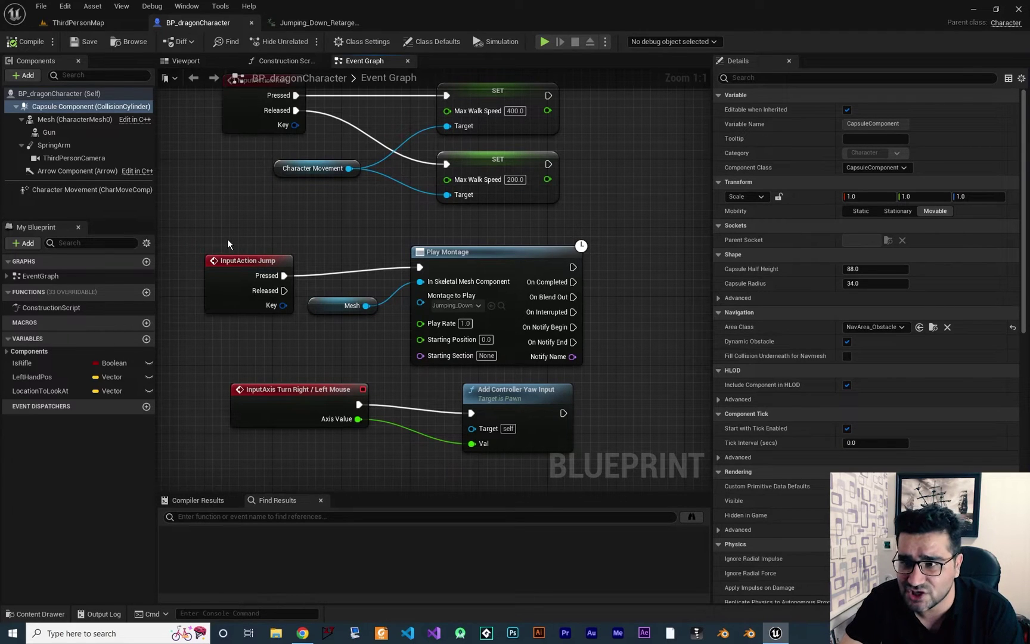
{"action": "left_click", "coordinate": [444, 254]}
{"action": "left_click", "coordinate": [39, 614]}
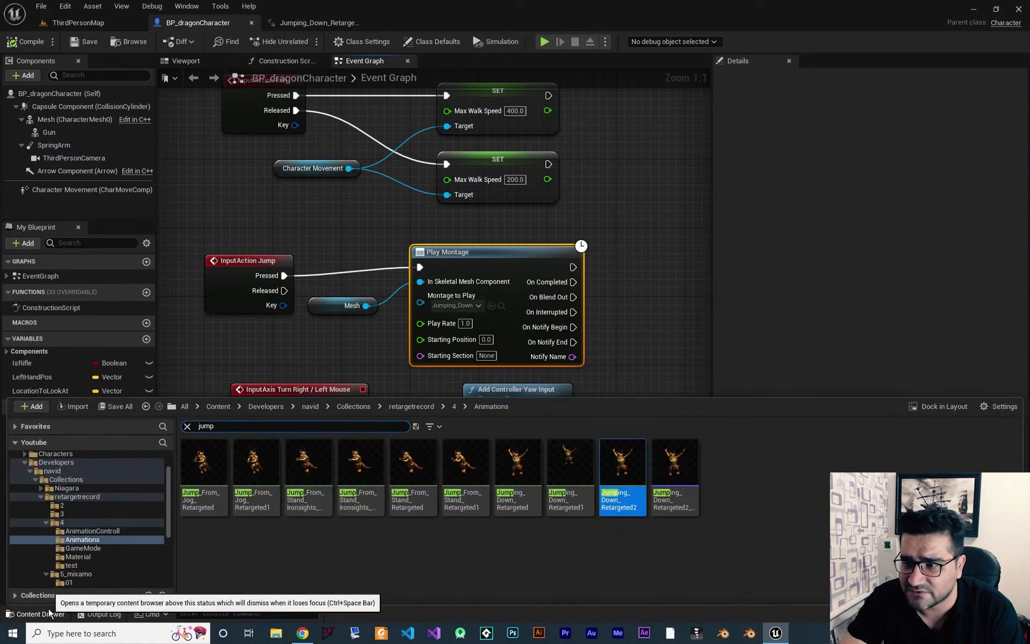
{"action": "right_click", "coordinate": [624, 471]}
{"action": "mouse_move", "coordinate": [678, 107]}
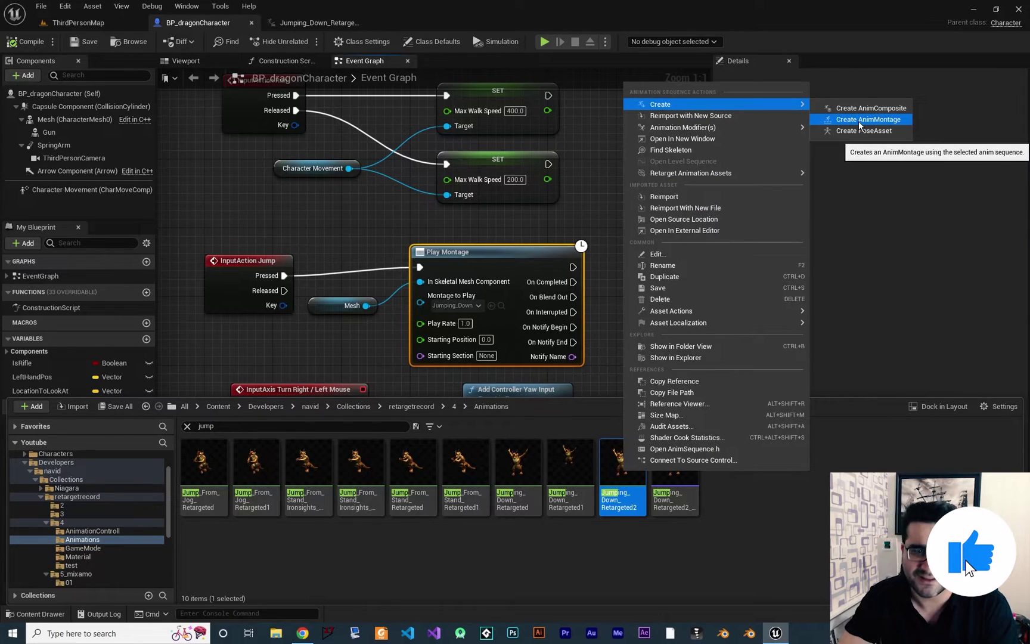
{"action": "left_click", "coordinate": [653, 566]}
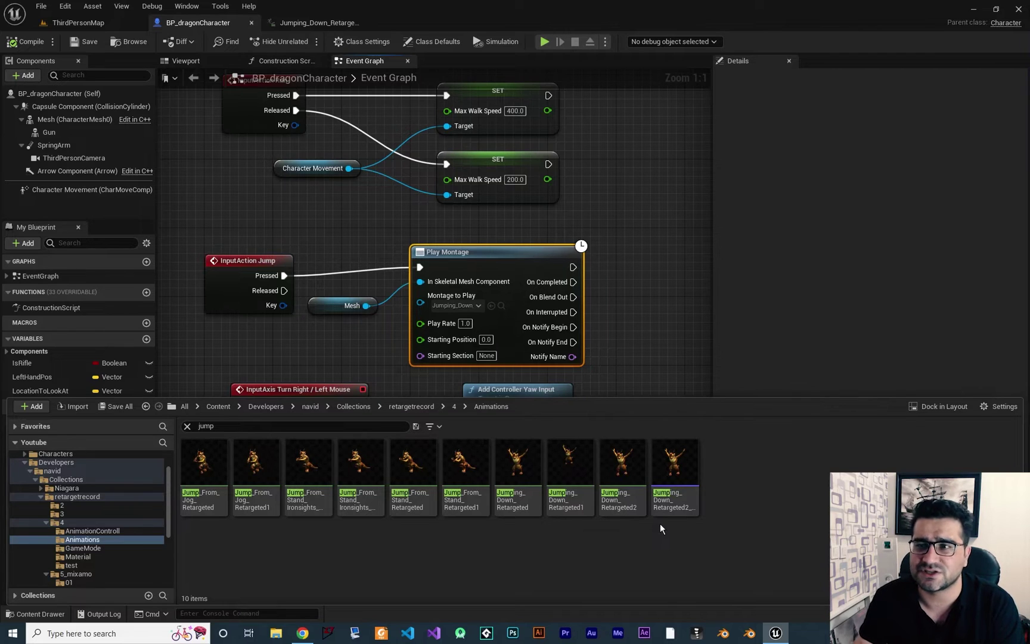
{"action": "left_click", "coordinate": [83, 43]}
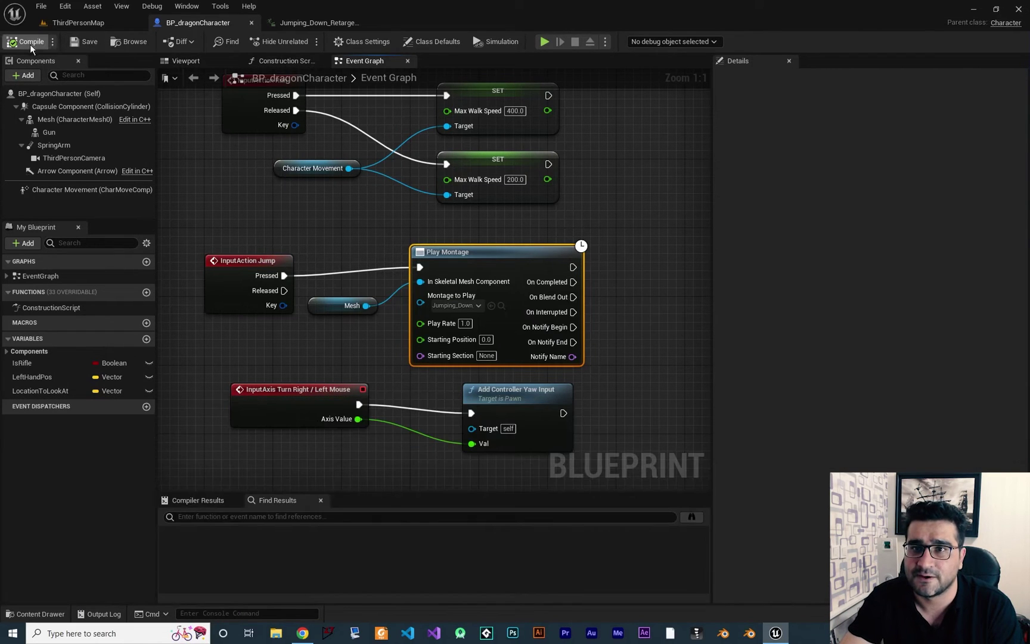
Step: Open IKRIG_OldMan from the 5_mixamo 04 folder after clearing the 'jump' search filter
{"action": "left_click", "coordinate": [302, 26]}
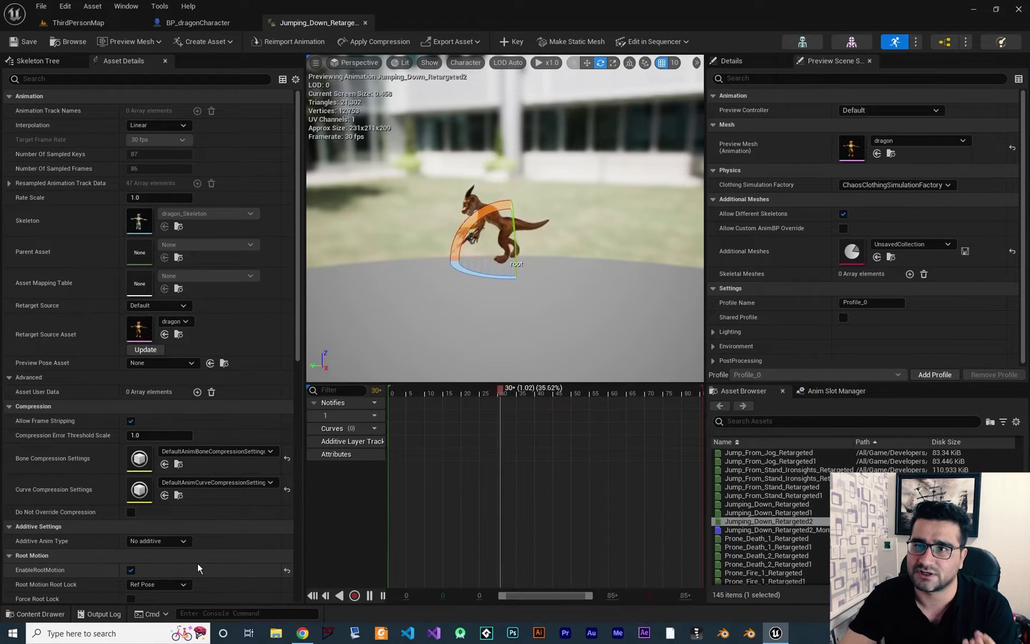
{"action": "left_click", "coordinate": [40, 613]}
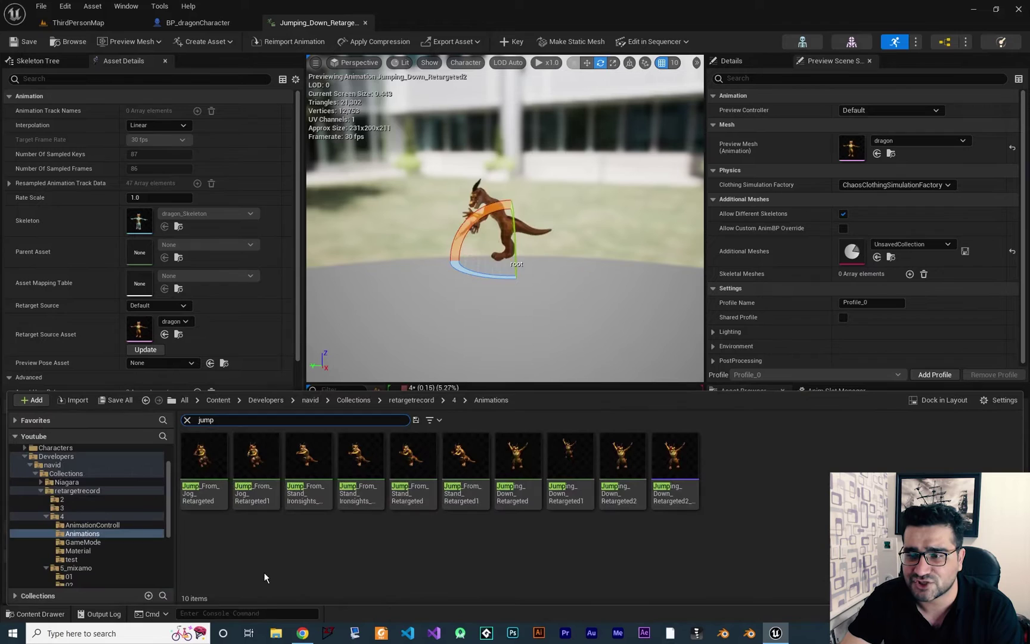
{"action": "scroll", "coordinate": [80, 552], "scroll_direction": "down", "scroll_amount": 2}
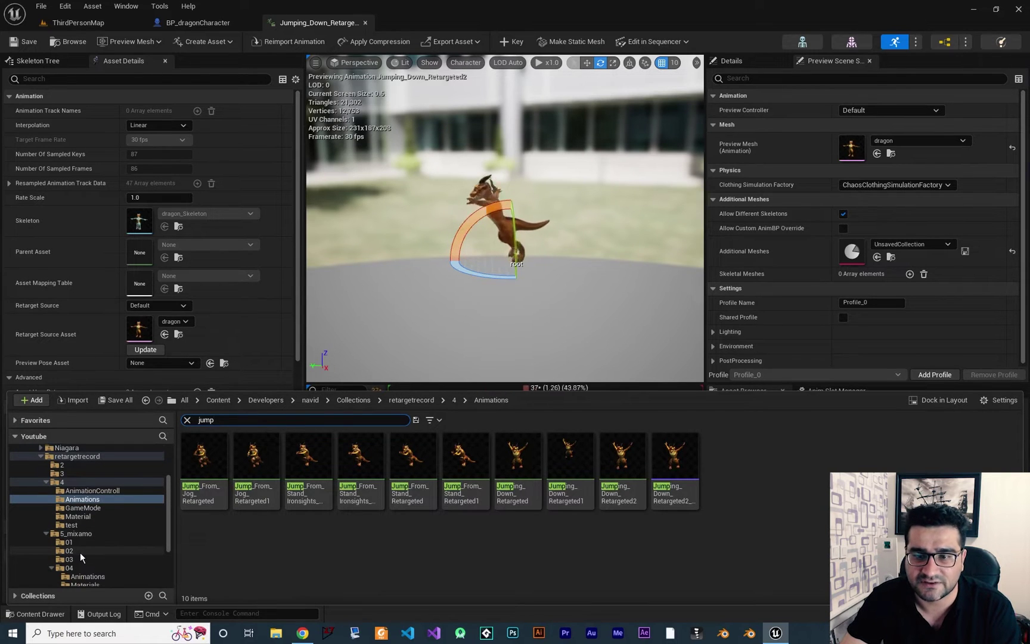
{"action": "scroll", "coordinate": [80, 552], "scroll_direction": "down", "scroll_amount": 1}
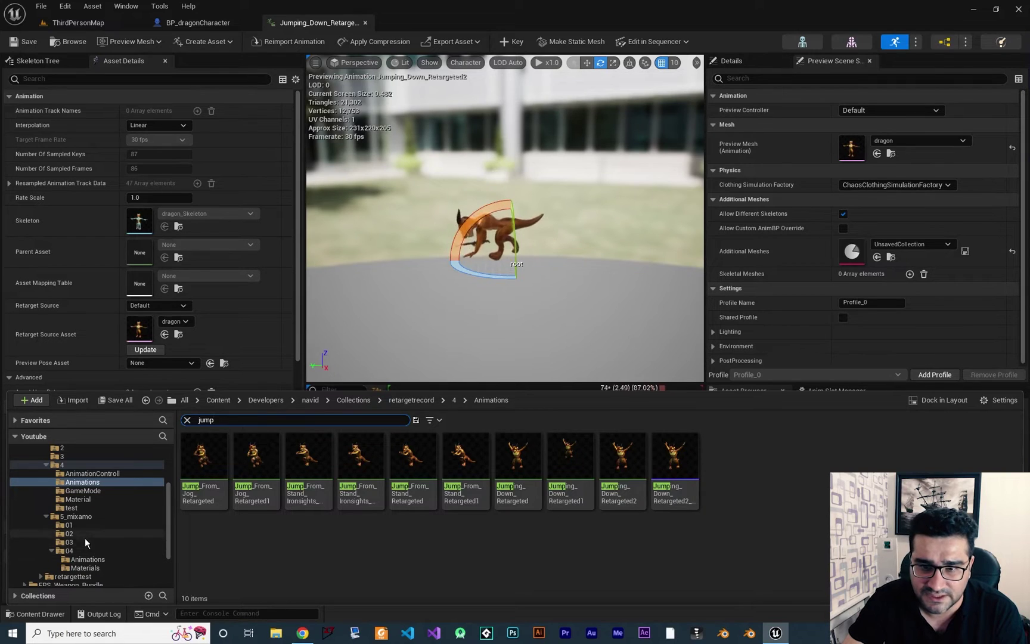
{"action": "left_click", "coordinate": [70, 550]}
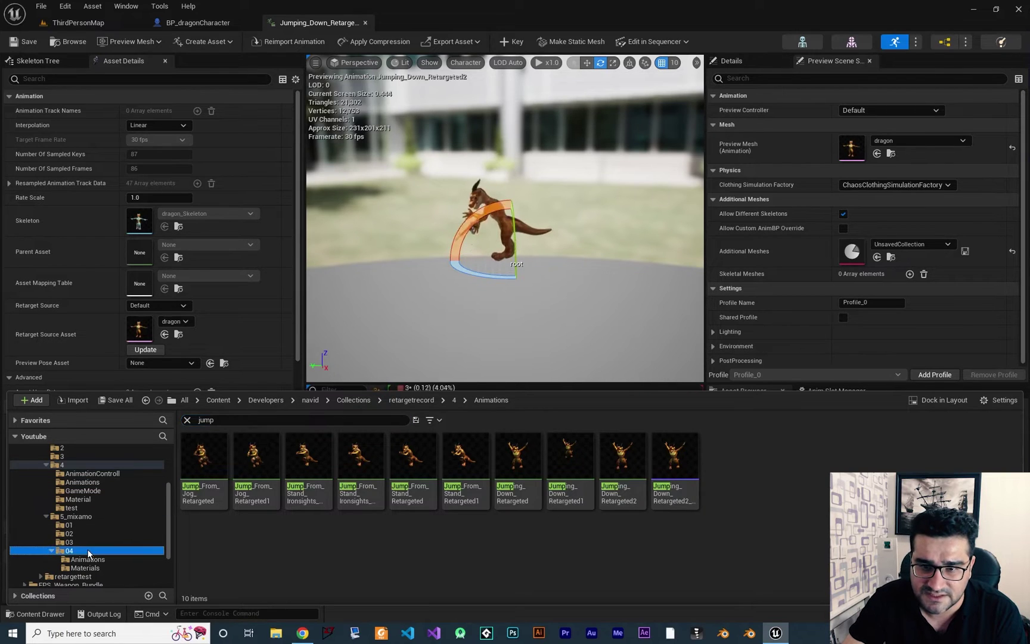
{"action": "left_click", "coordinate": [187, 420]}
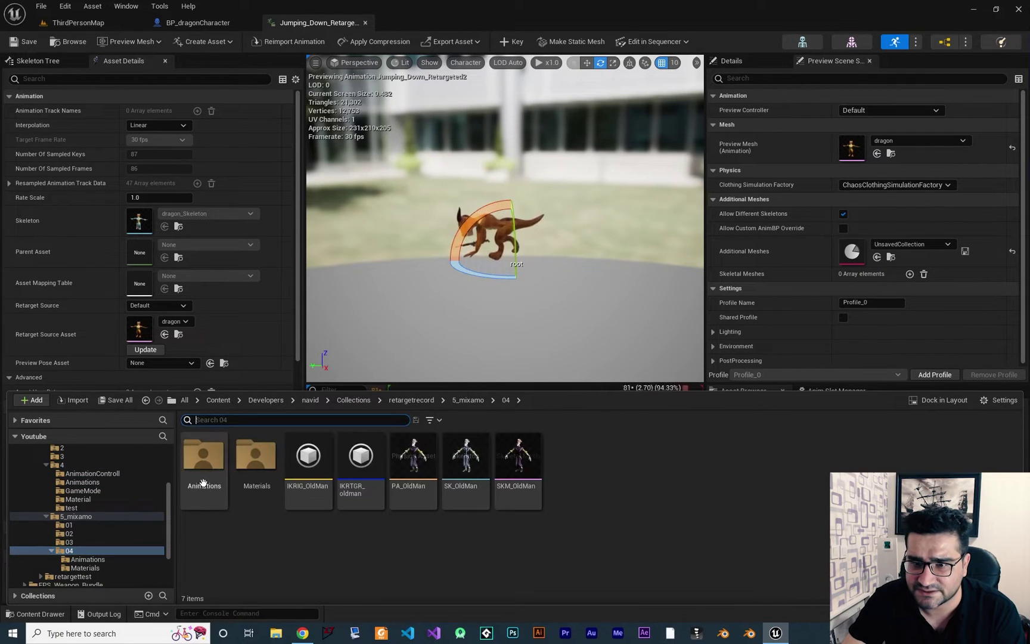
{"action": "left_click", "coordinate": [323, 454]}
{"action": "double_click", "coordinate": [323, 453]}
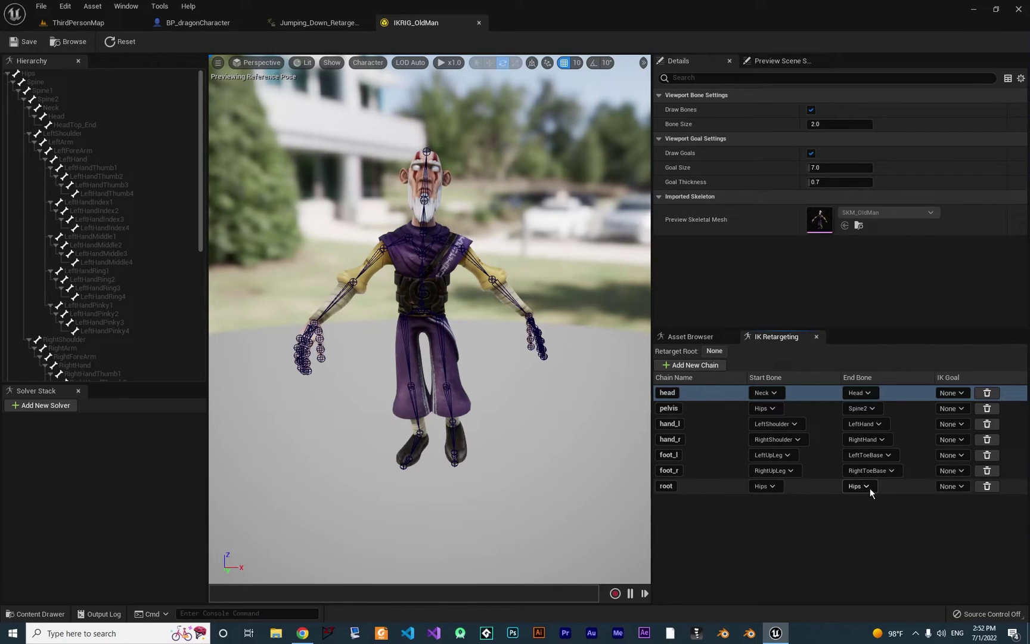
Step: Check the old man's Hips bone transform, then locate IKRG_dragon in the Content Drawer
{"action": "left_click", "coordinate": [22, 74]}
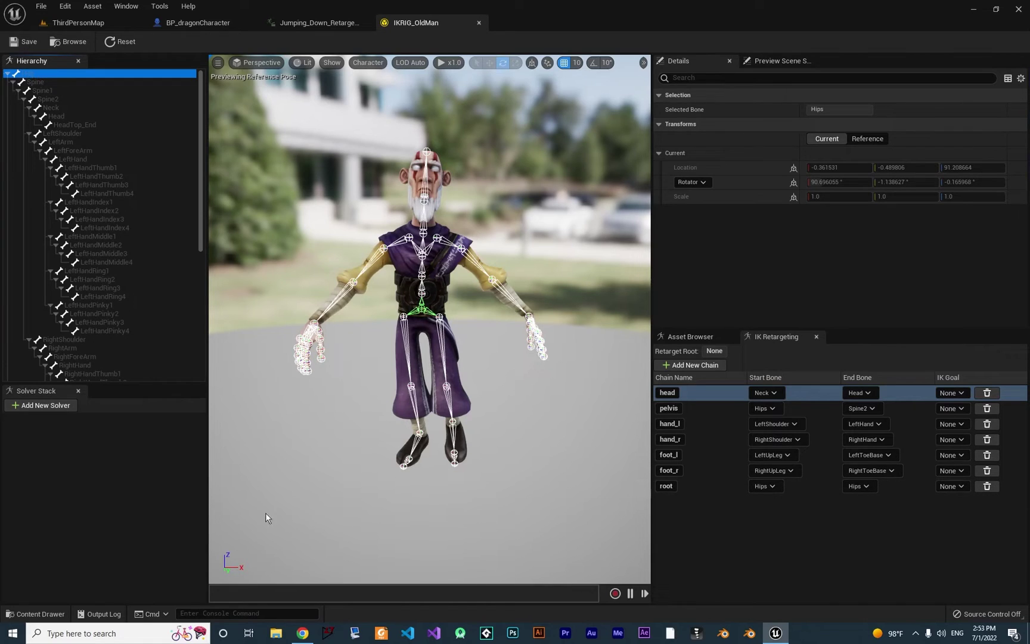
{"action": "left_click", "coordinate": [47, 614]}
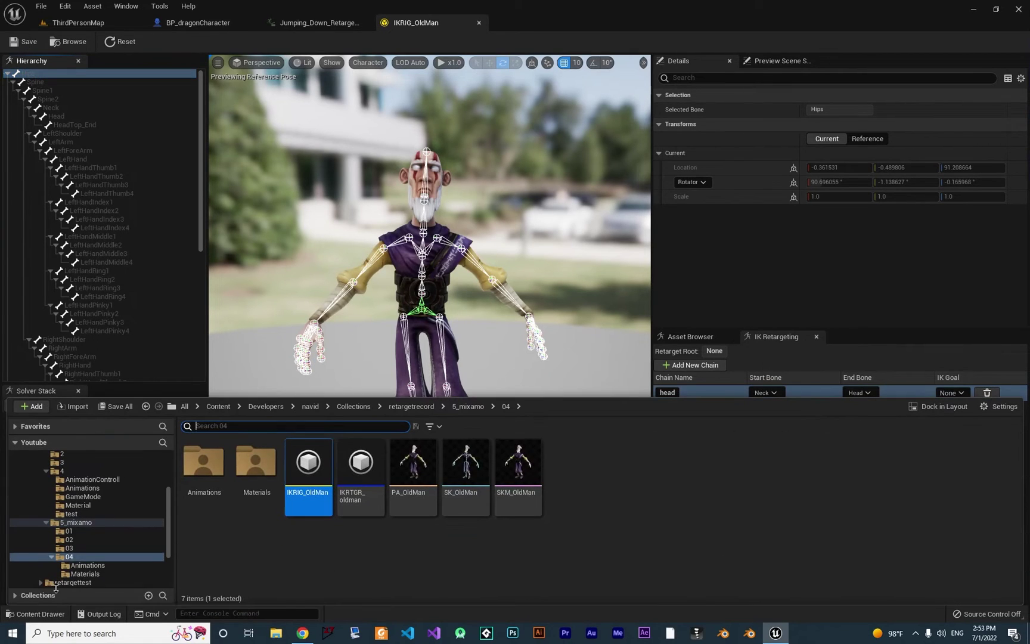
{"action": "scroll", "coordinate": [83, 547], "scroll_direction": "up", "scroll_amount": 2}
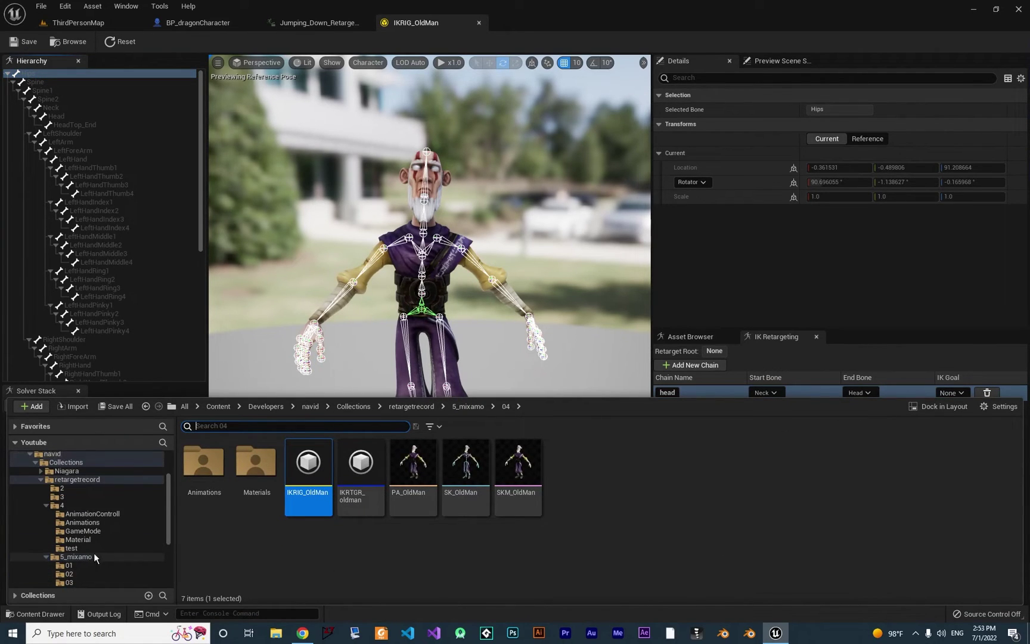
{"action": "left_click", "coordinate": [92, 513]}
Step: In IKRG_dragon, name the root-to-pelvis chain 'root' and check its root and pelvis bones
{"action": "double_click", "coordinate": [466, 471]}
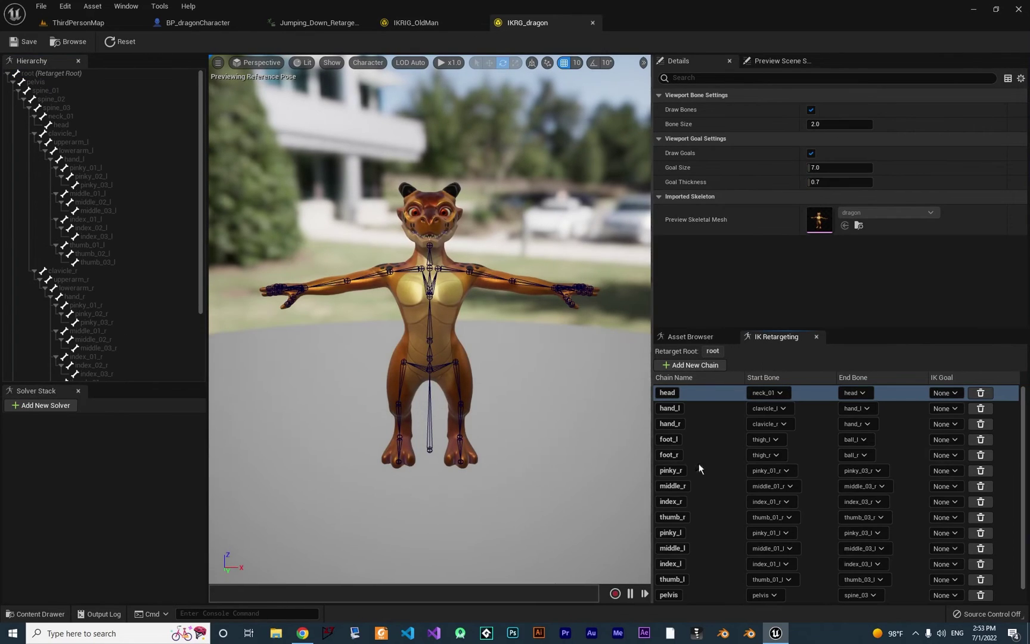
{"action": "scroll", "coordinate": [738, 513], "scroll_direction": "down", "scroll_amount": 1}
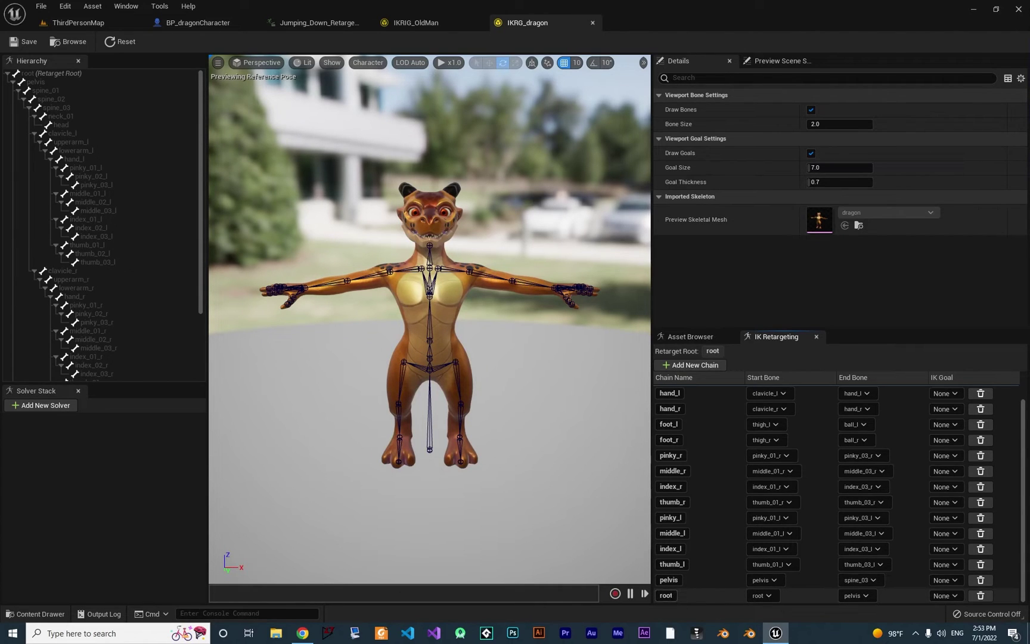
{"action": "key", "text": "Return"}
{"action": "left_click", "coordinate": [30, 74]}
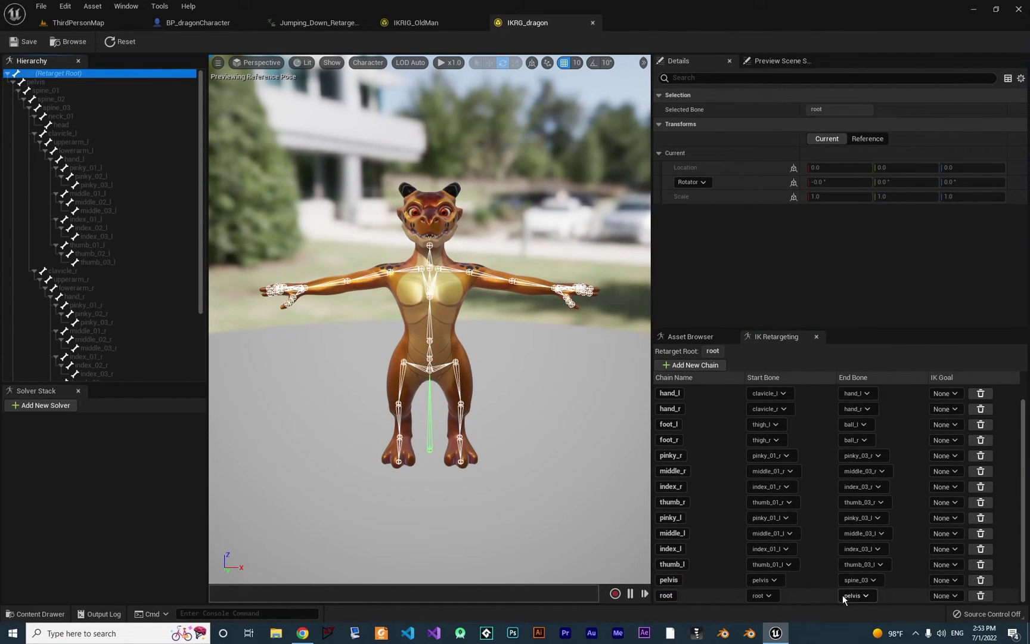
{"action": "left_click", "coordinate": [42, 83]}
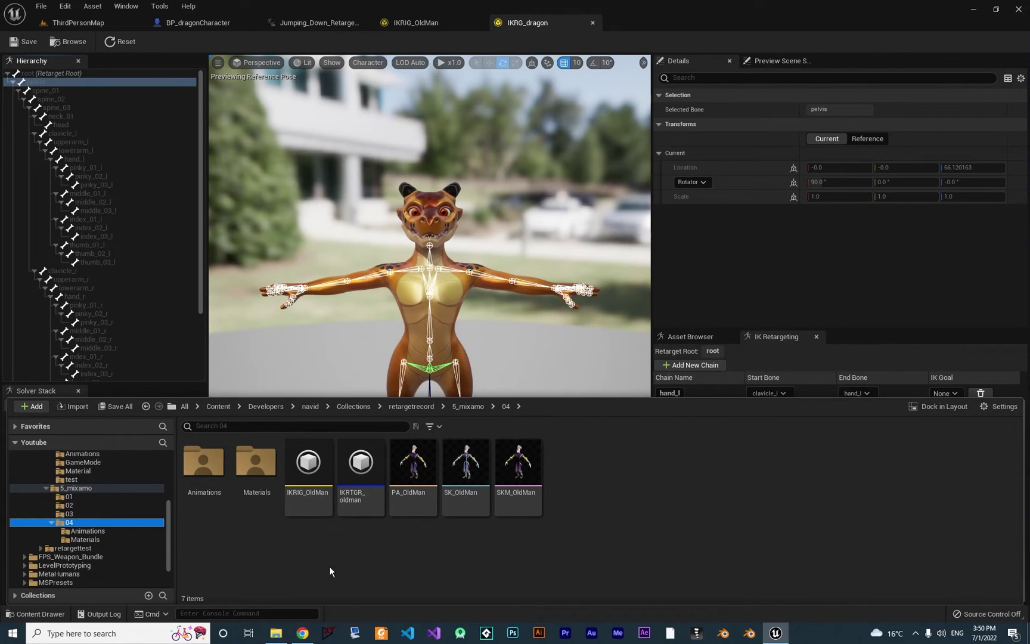
Step: In IKRTGR_oldman, set the root chain's Translation Mode to None and preview Jumping_Down
{"action": "double_click", "coordinate": [360, 464]}
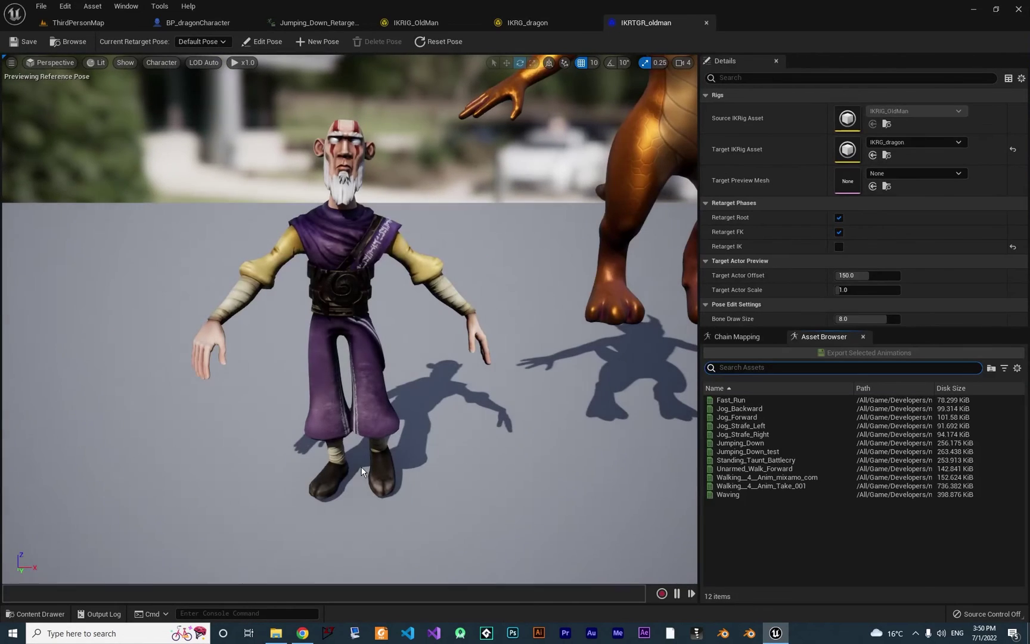
{"action": "scroll", "coordinate": [479, 357], "scroll_direction": "down", "scroll_amount": 5}
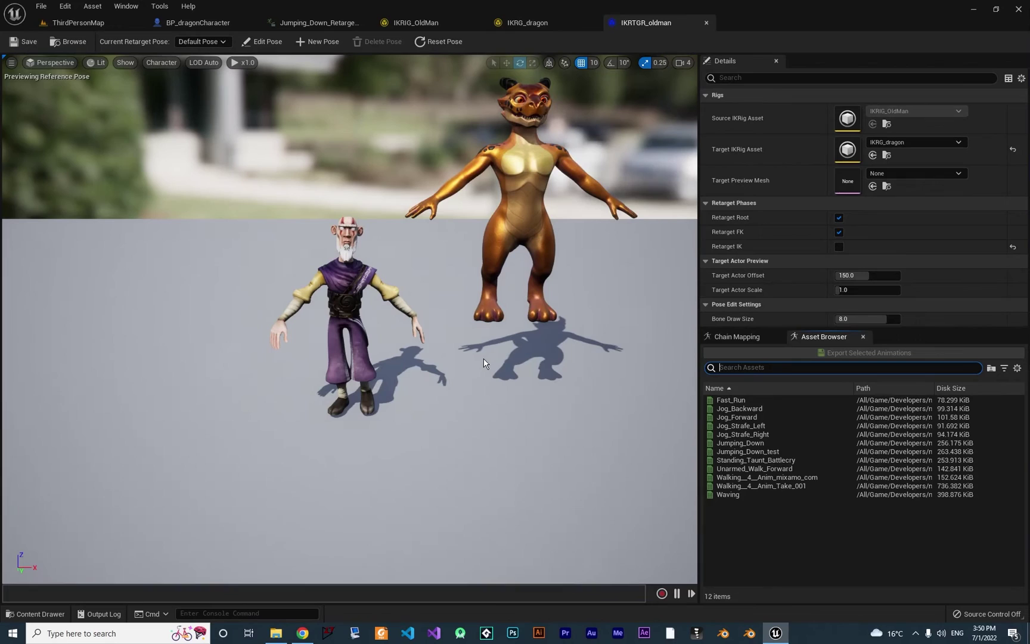
{"action": "left_click", "coordinate": [737, 337]}
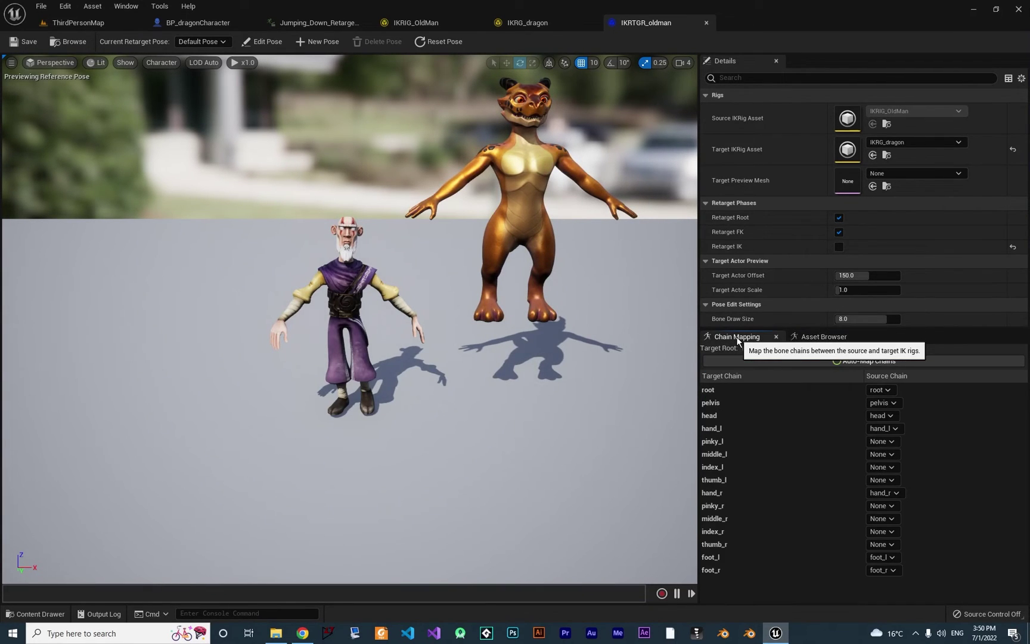
{"action": "left_click", "coordinate": [715, 389]}
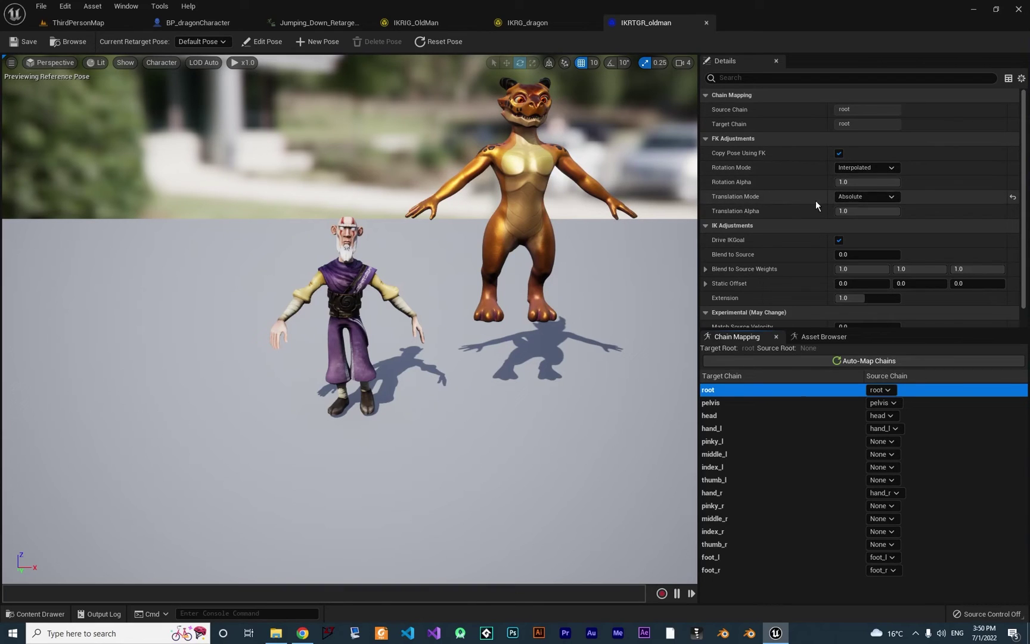
{"action": "left_click", "coordinate": [856, 197]}
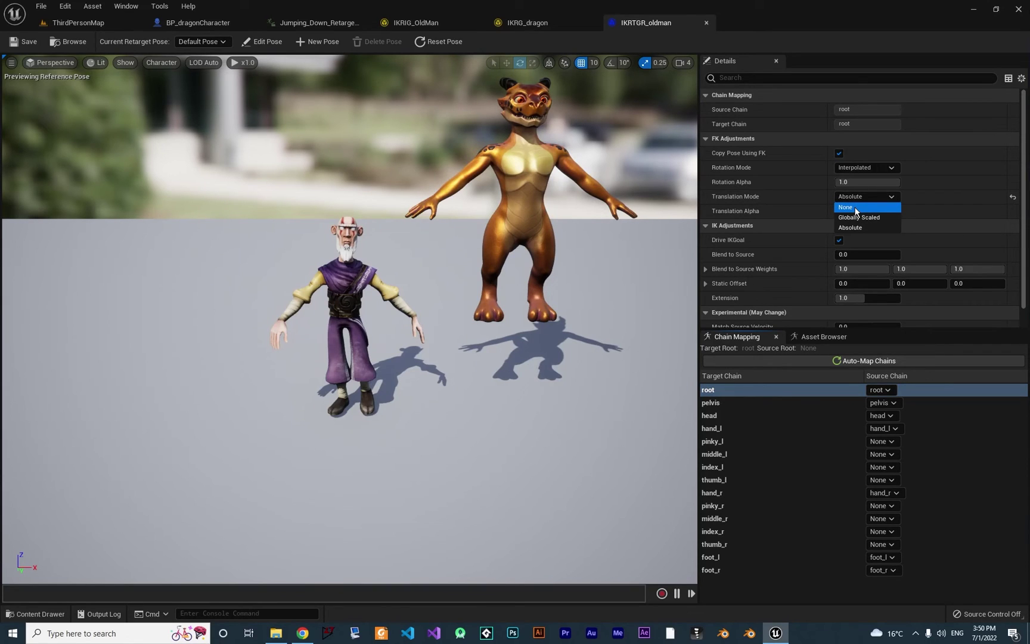
{"action": "left_click", "coordinate": [856, 208]}
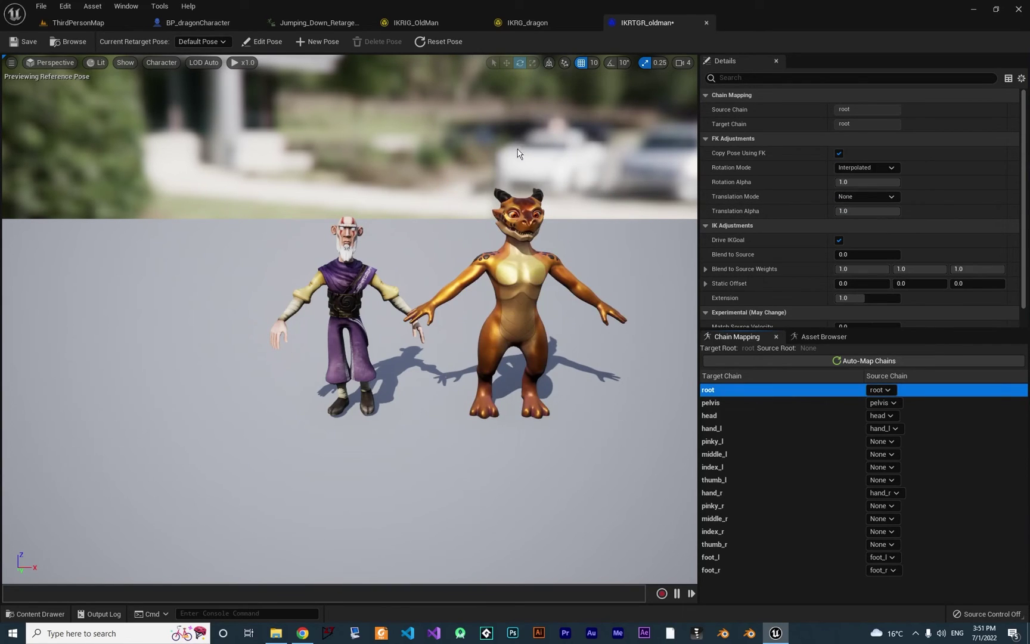
{"action": "left_click", "coordinate": [819, 338]}
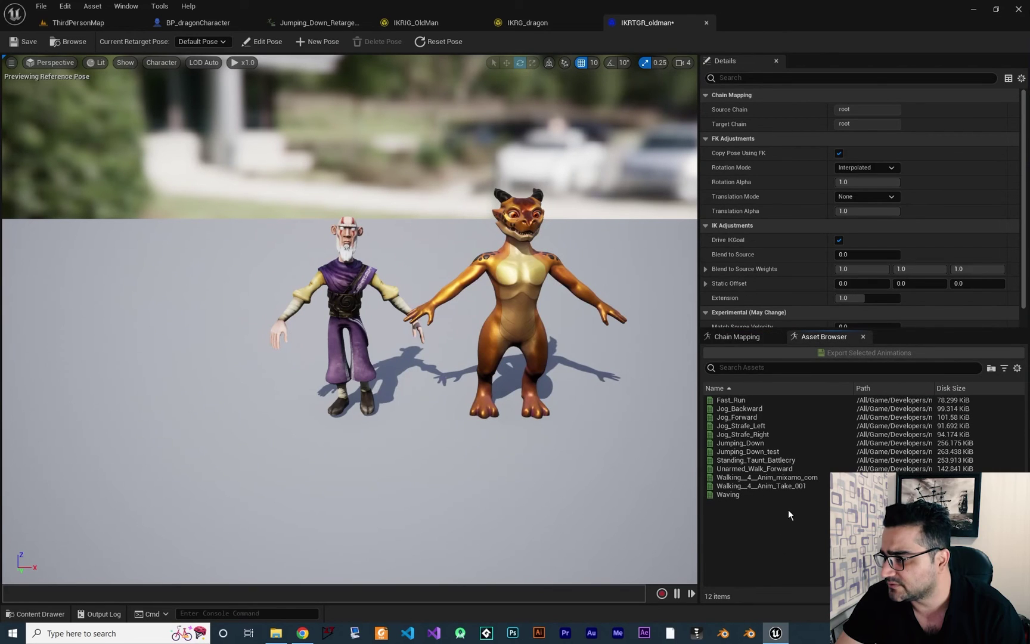
{"action": "left_click", "coordinate": [740, 443]}
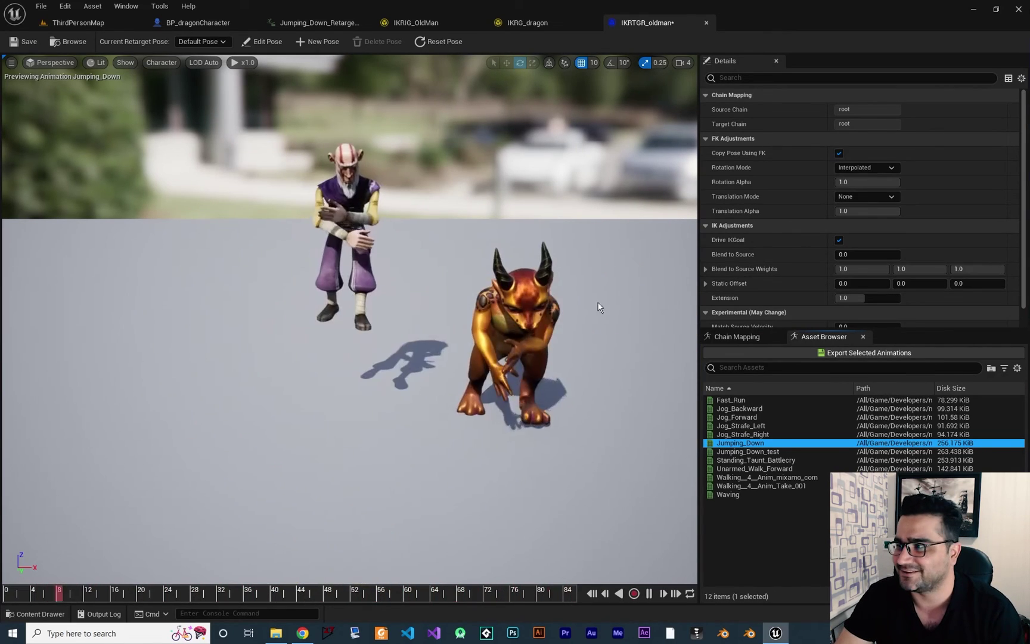
Step: Change the root chain's Translation Mode to Absolute and reselect the root row in Chain Mapping
{"action": "left_click", "coordinate": [858, 196]}
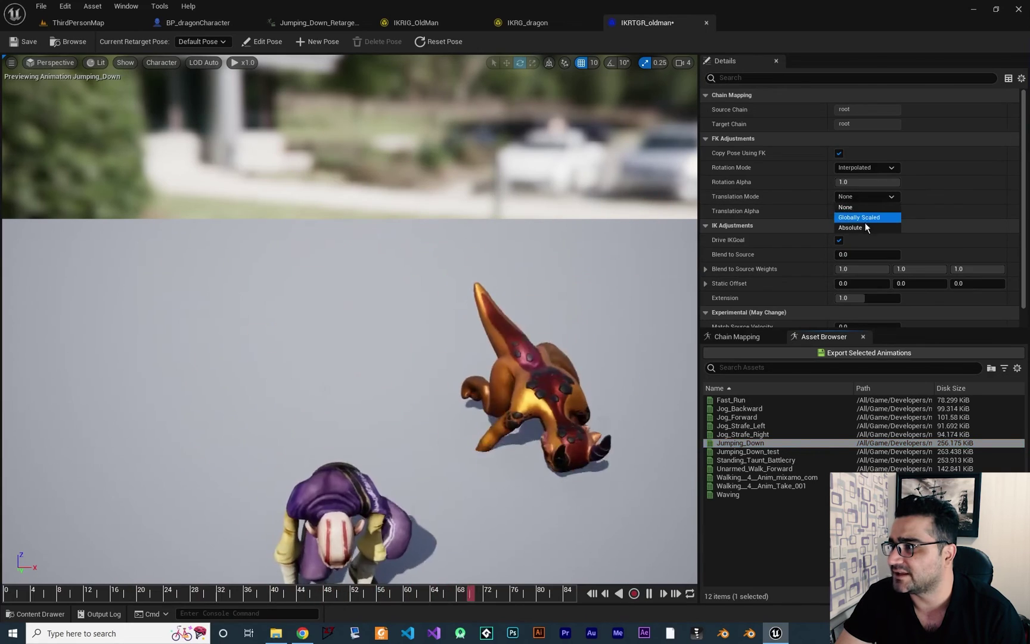
{"action": "left_click", "coordinate": [862, 227]}
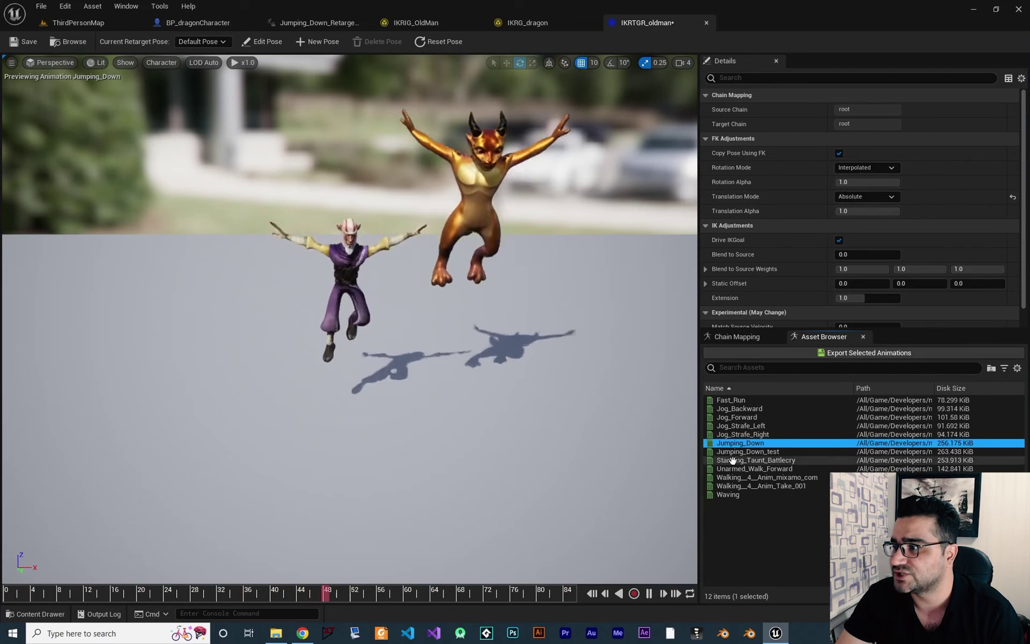
{"action": "left_click", "coordinate": [737, 336]}
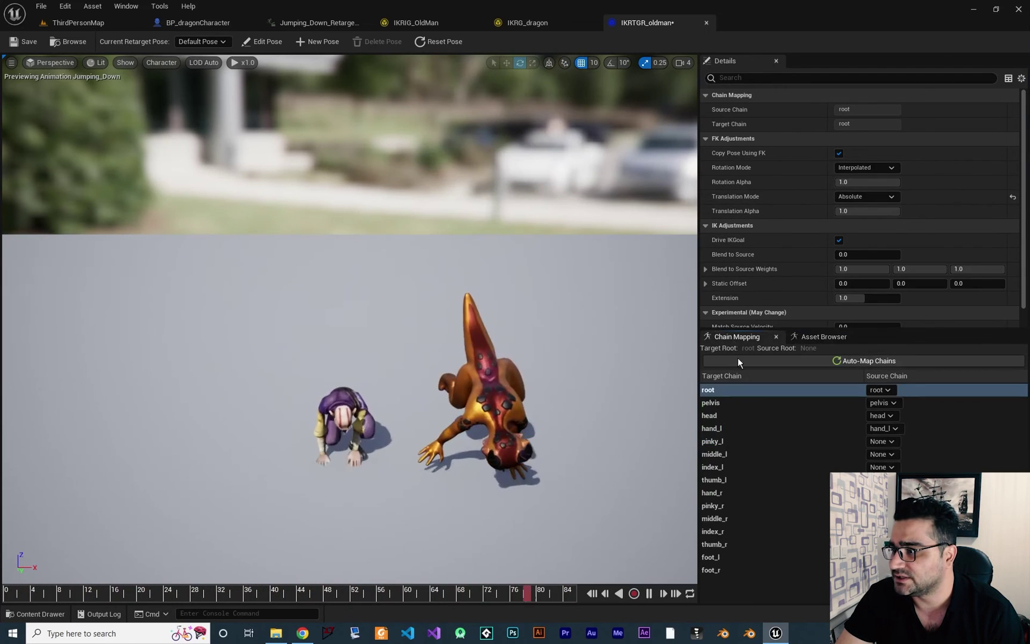
{"action": "left_click", "coordinate": [713, 390]}
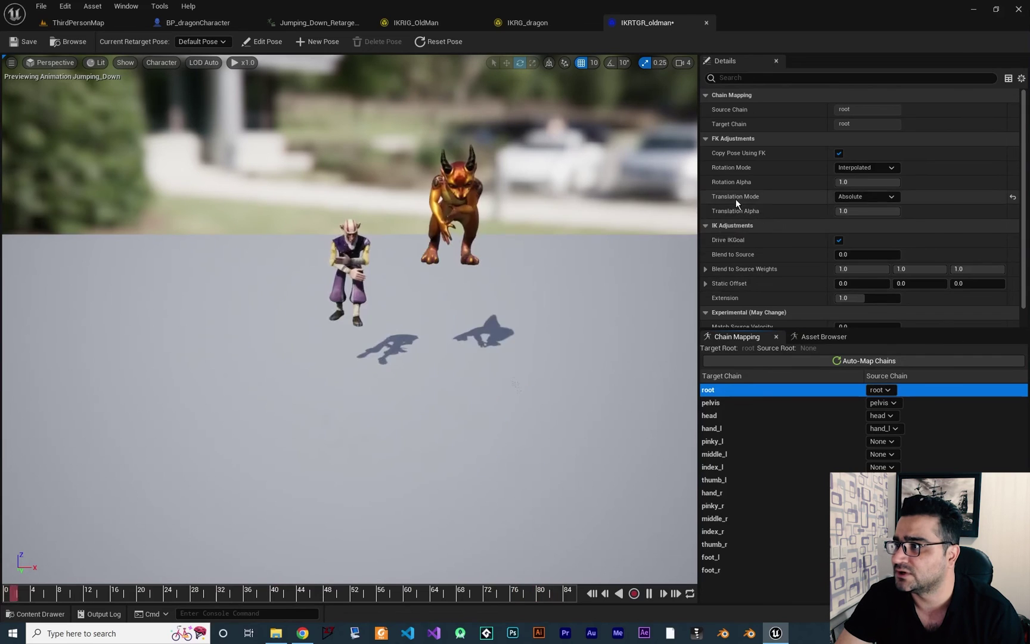